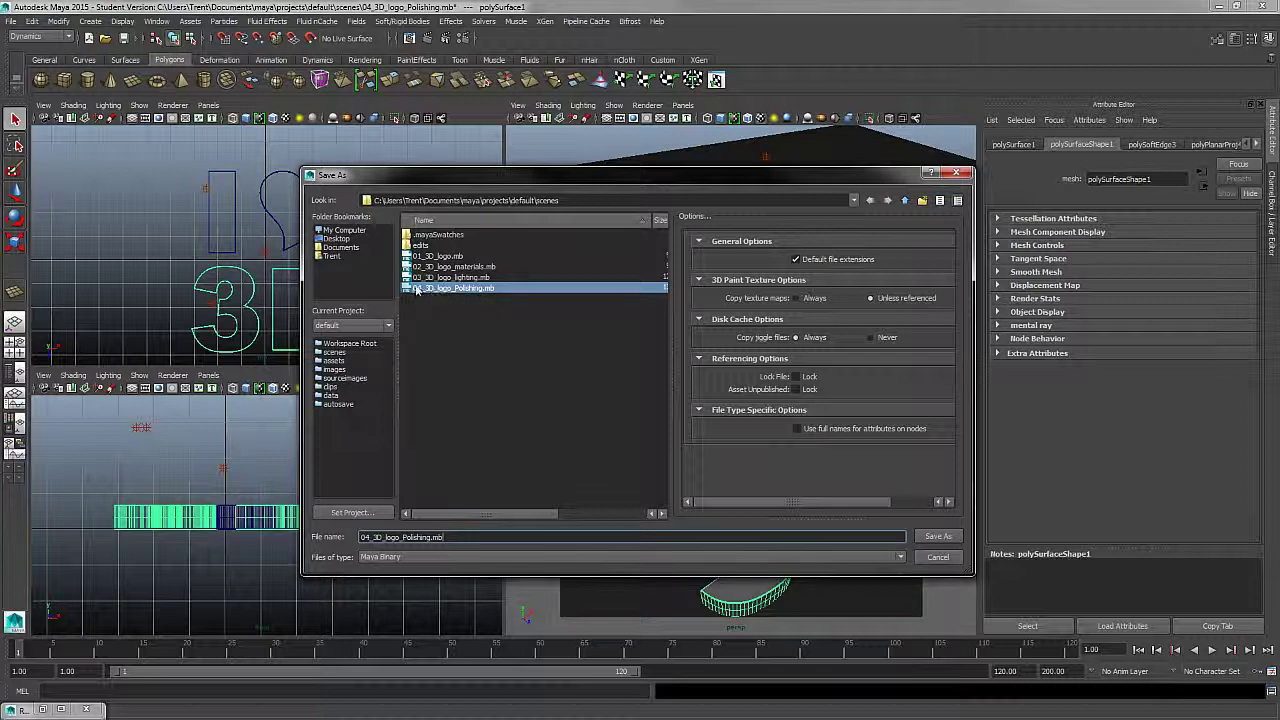
# Save the scene as 05_final.mb in the project's scenes folder and accept the student version notice.
pyautogui.doubleClick(436, 538)
pyautogui.write('04')
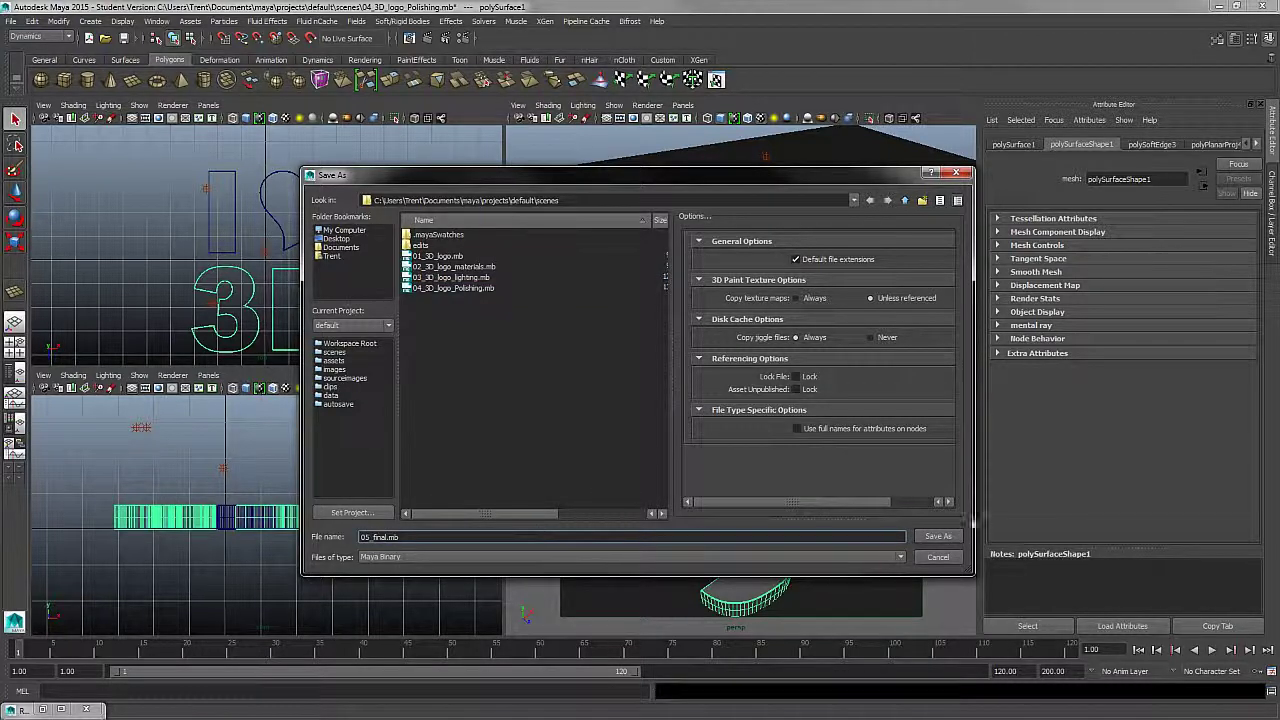
pyautogui.click(938, 536)
pyautogui.click(610, 375)
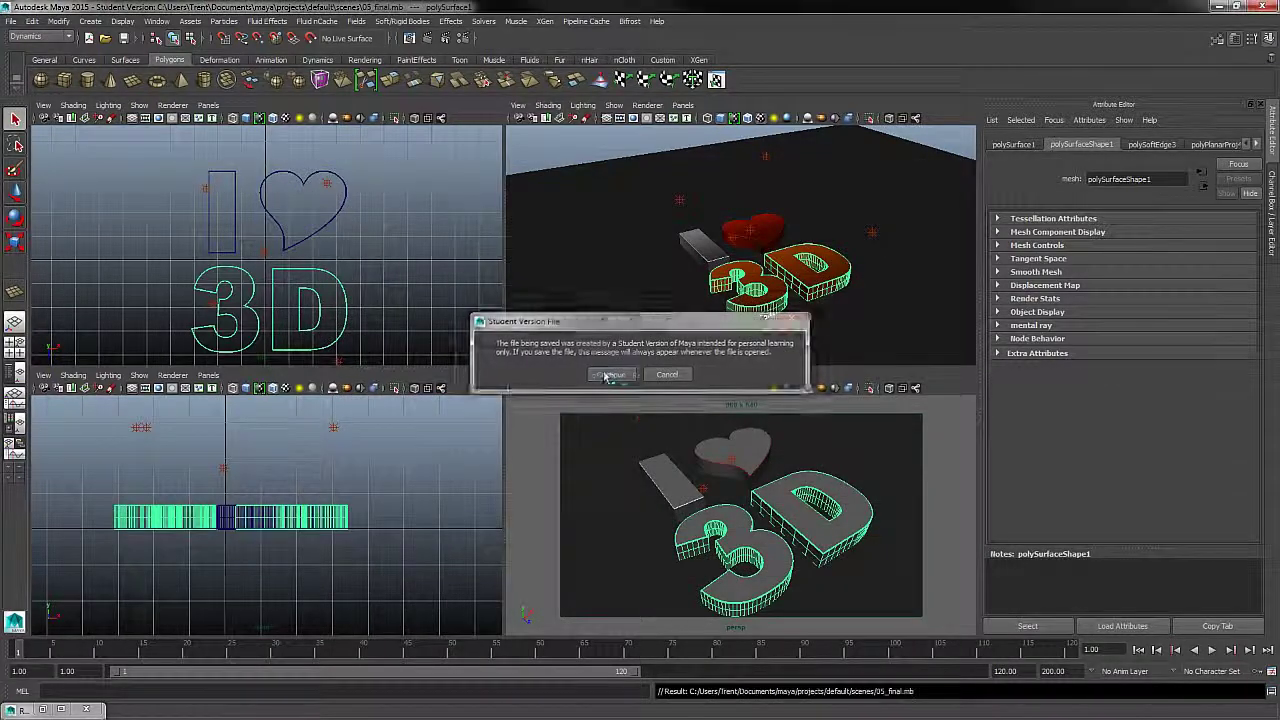
# Restore the minimized Render View and open the Save Image dialog with its options for the current render.
pyautogui.click(43, 710)
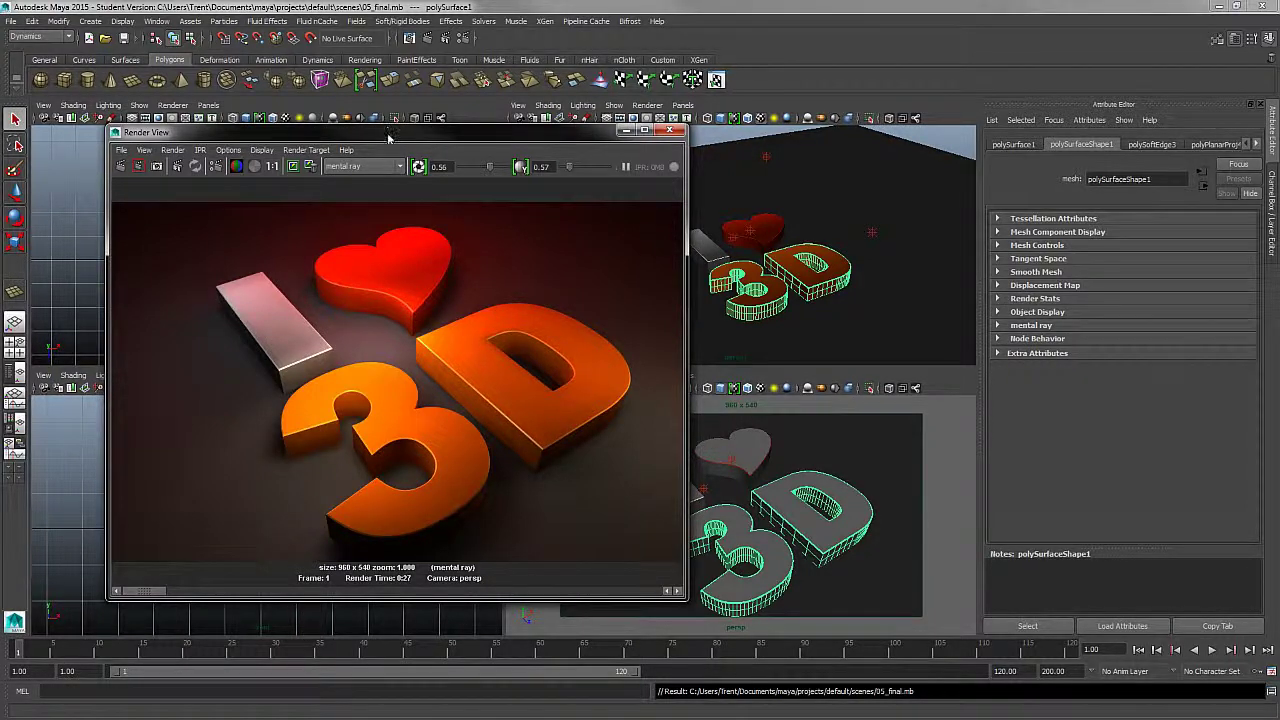
pyautogui.moveTo(390, 133); pyautogui.dragTo(474, 141)
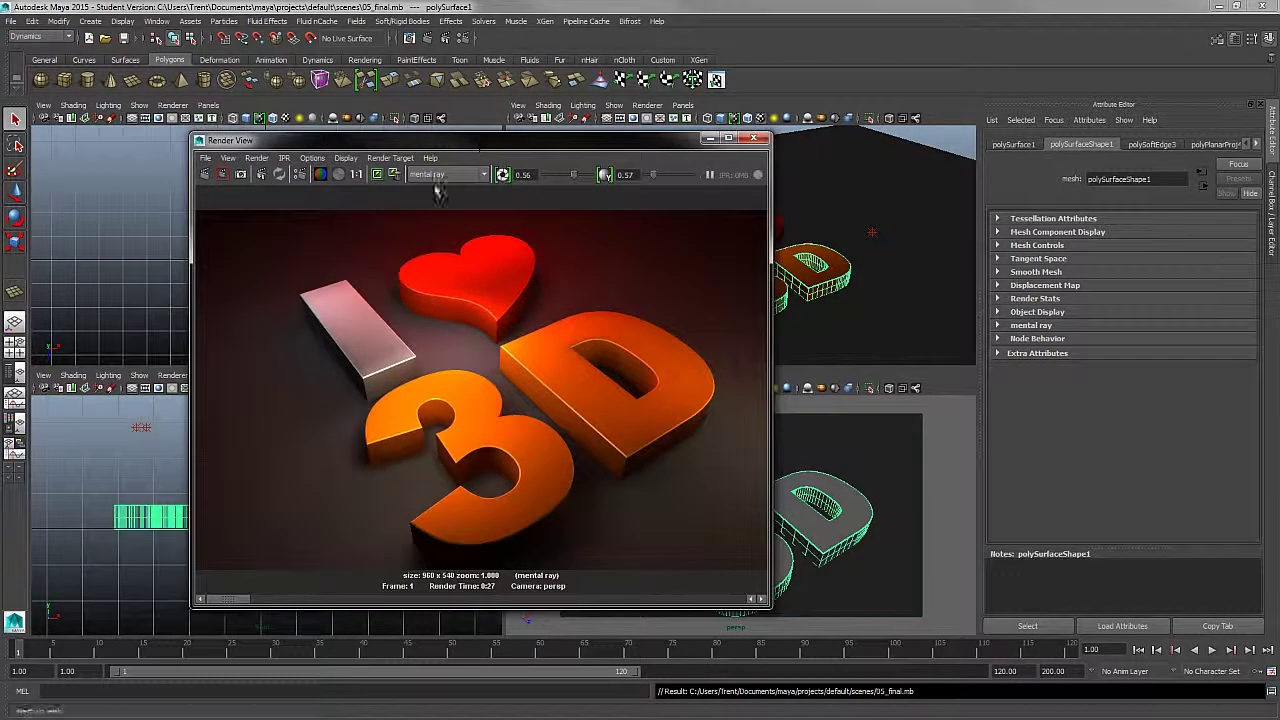
pyautogui.click(208, 159)
pyautogui.click(245, 190)
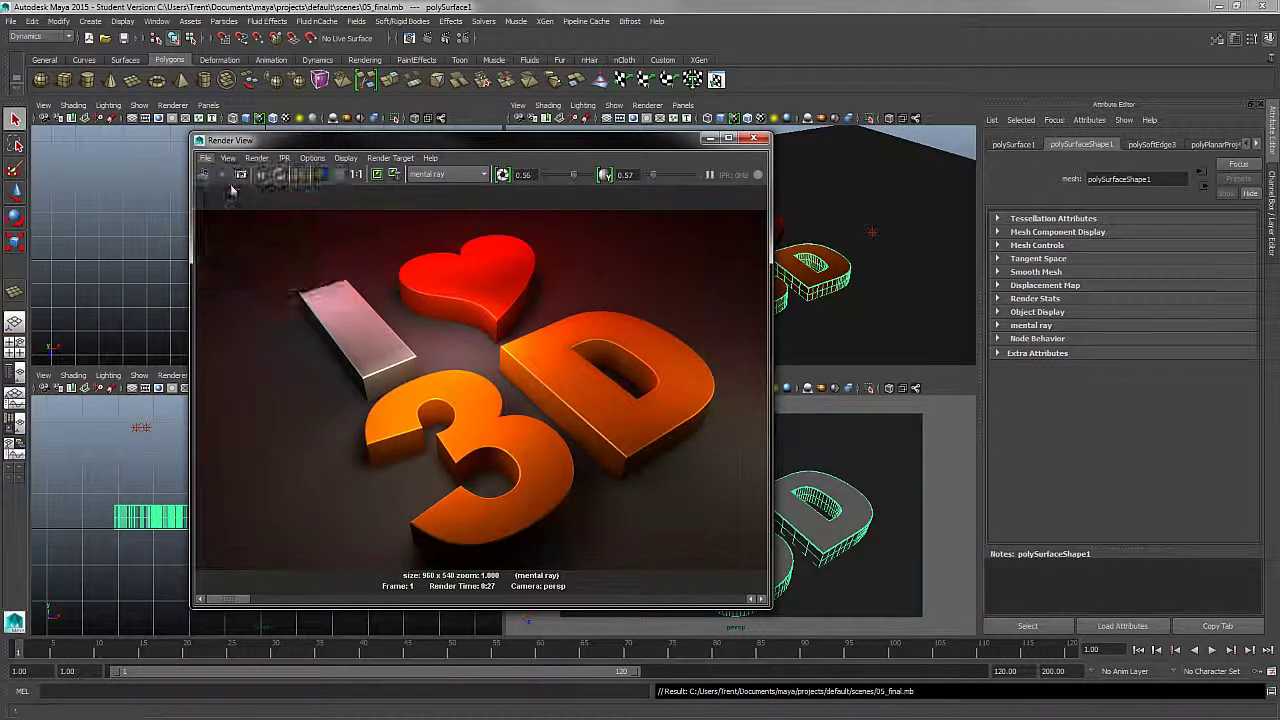
pyautogui.moveTo(404, 176); pyautogui.dragTo(406, 186)
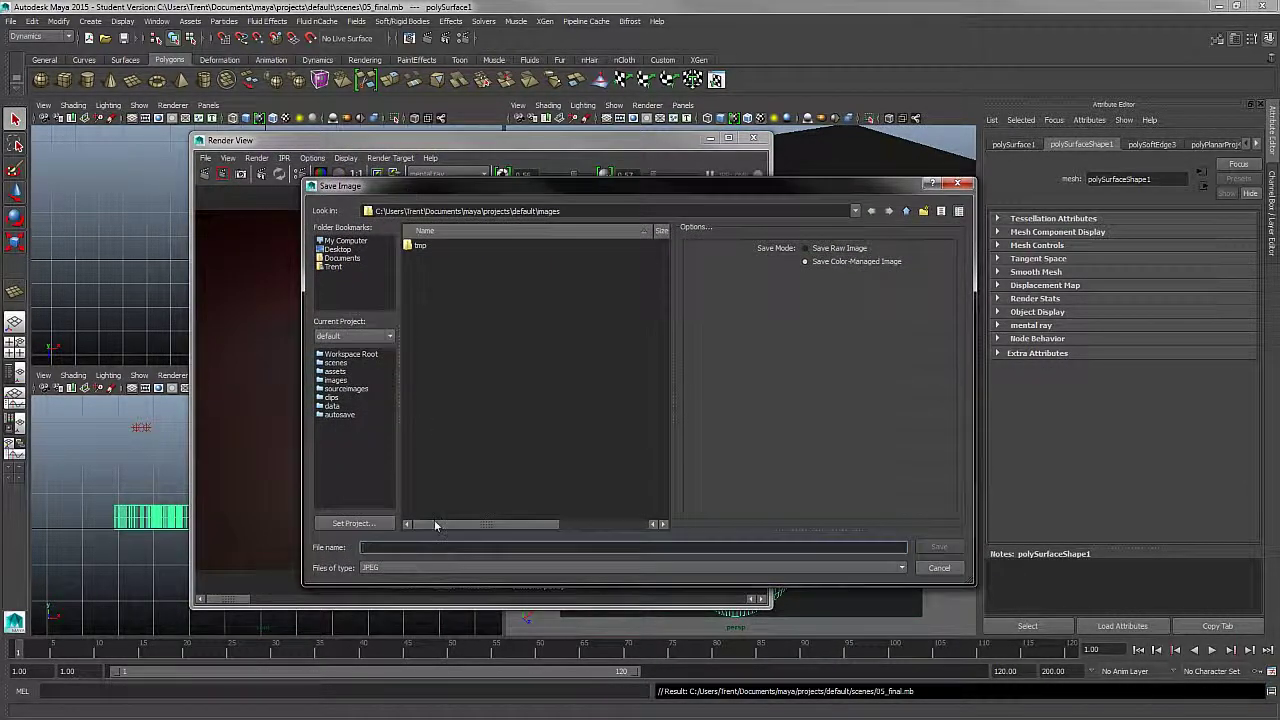
# Save the render as a color-managed JPEG named TE_Love_3D_Logo in the default project's images folder.
pyautogui.click(408, 567)
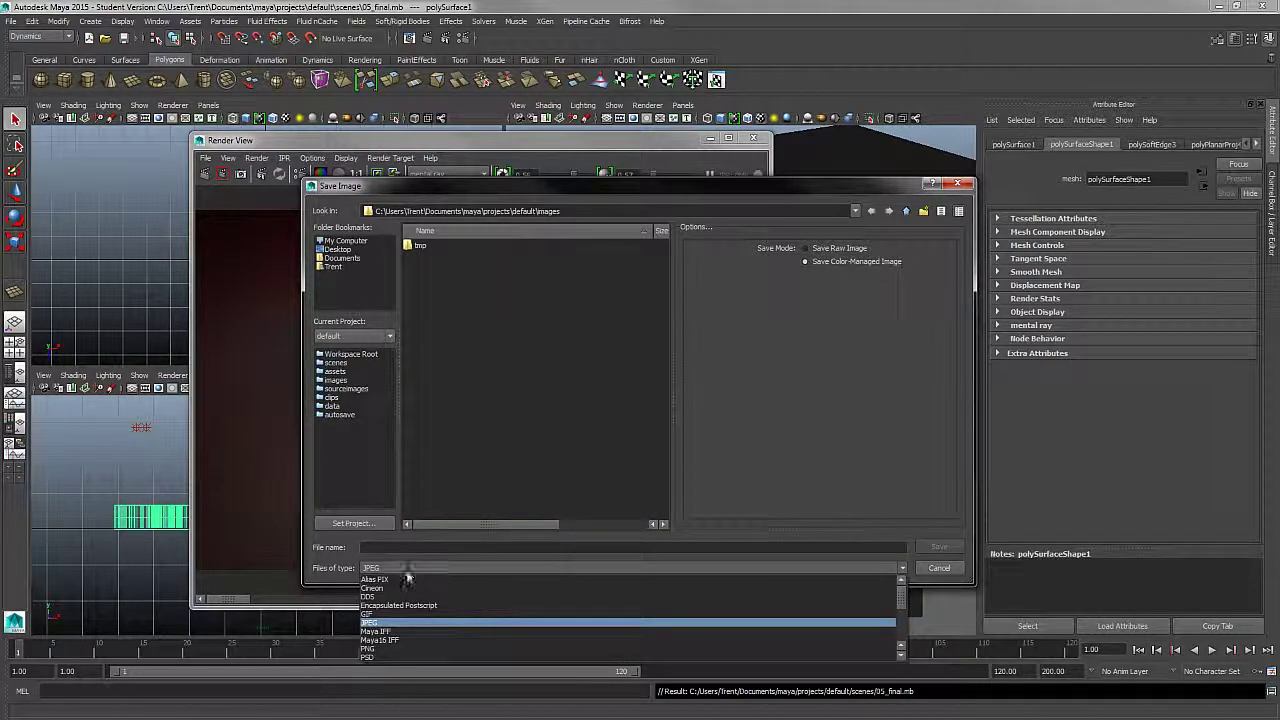
pyautogui.click(390, 628)
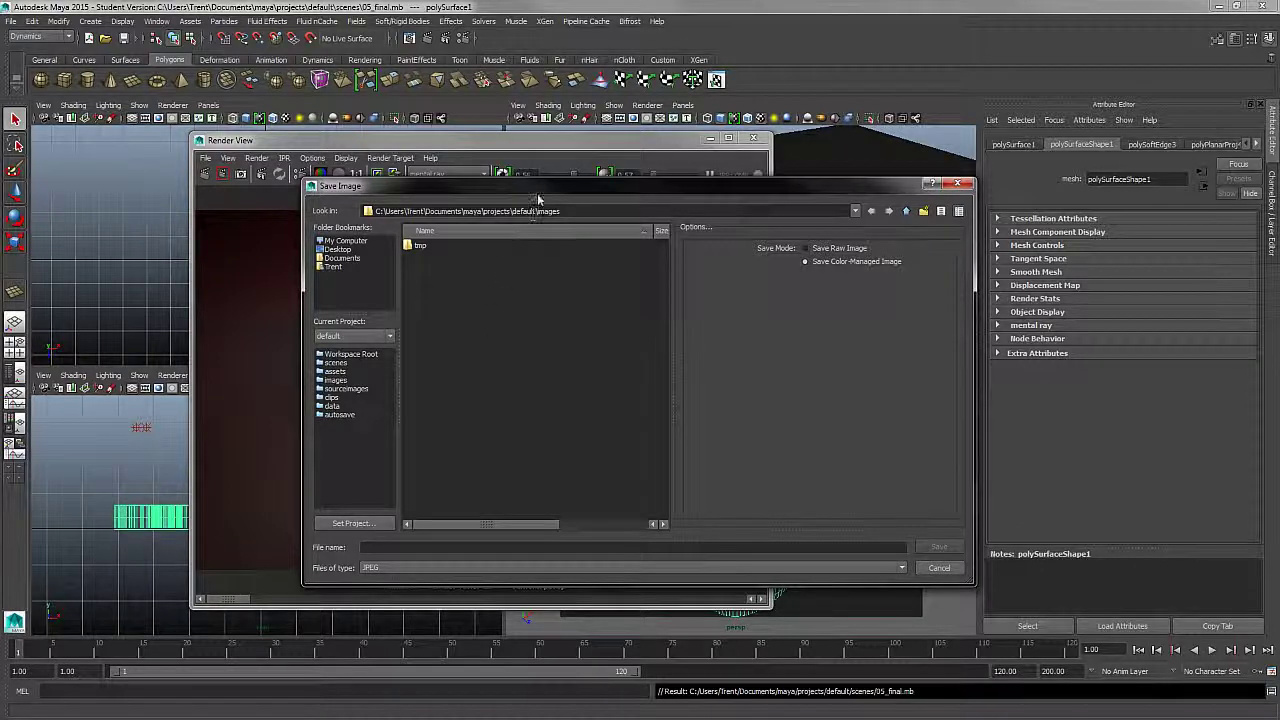
pyautogui.moveTo(540, 192); pyautogui.dragTo(618, 224)
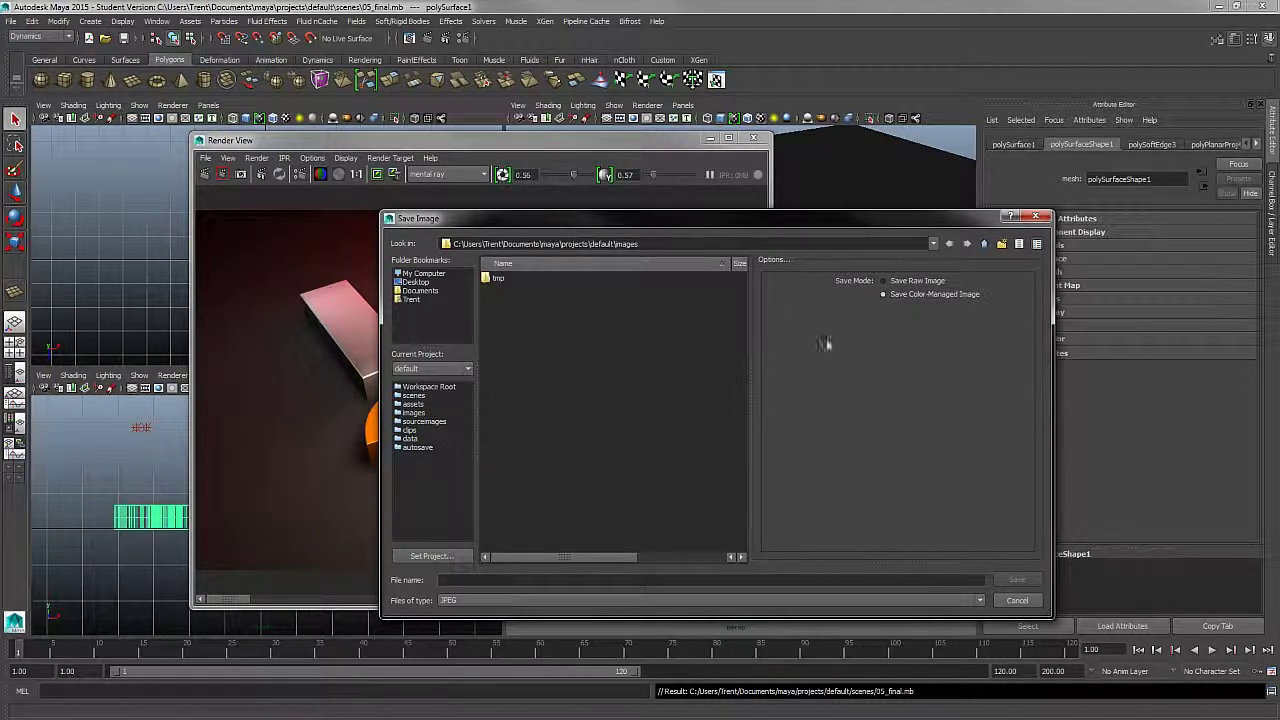
pyautogui.click(535, 581)
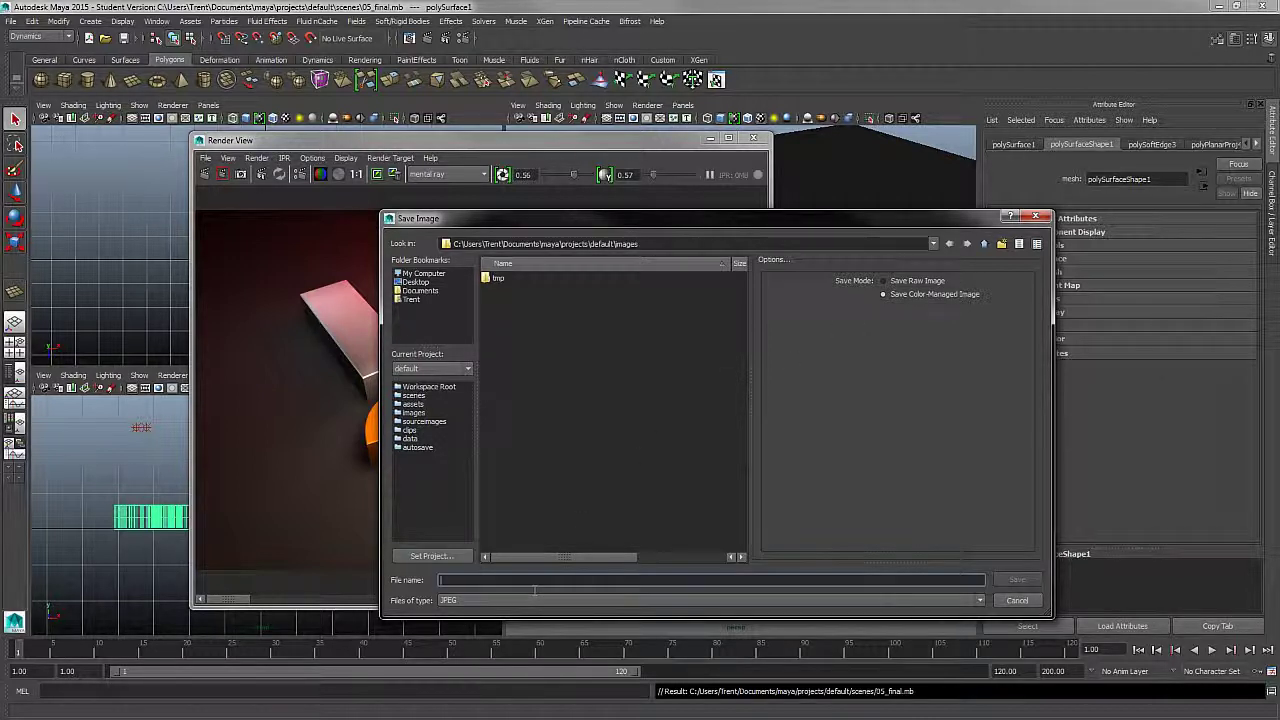
pyautogui.write('TE')
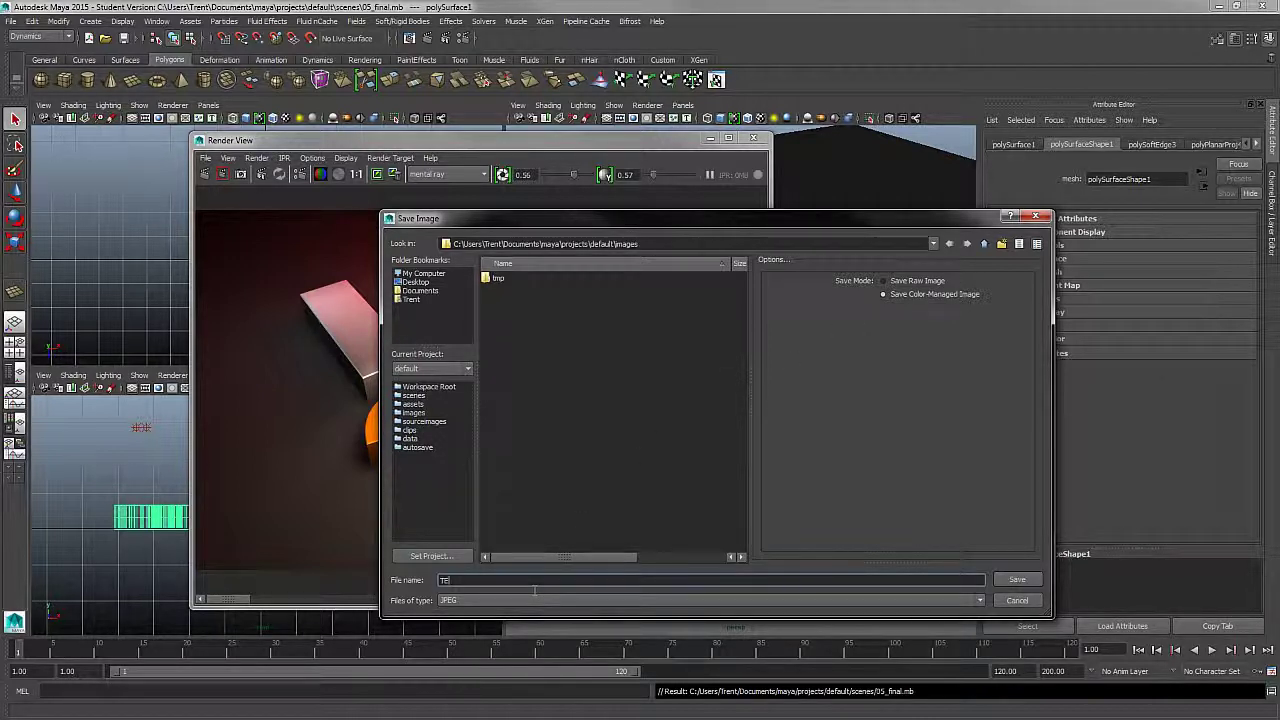
pyautogui.write('_Love_3D_Logo')
pyautogui.click(1016, 579)
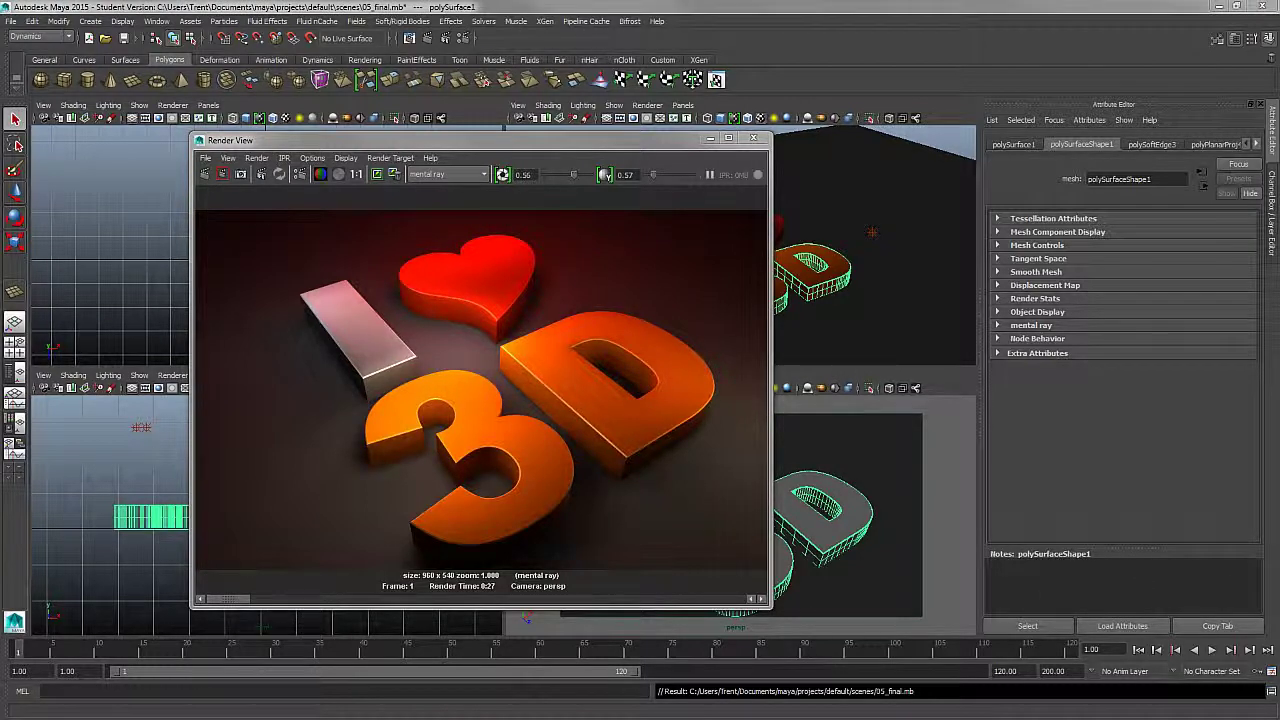
# Switch to Windows Explorer and browse to the images folder of the default project inside Documents, maya, projects.
pyautogui.press('super+e')
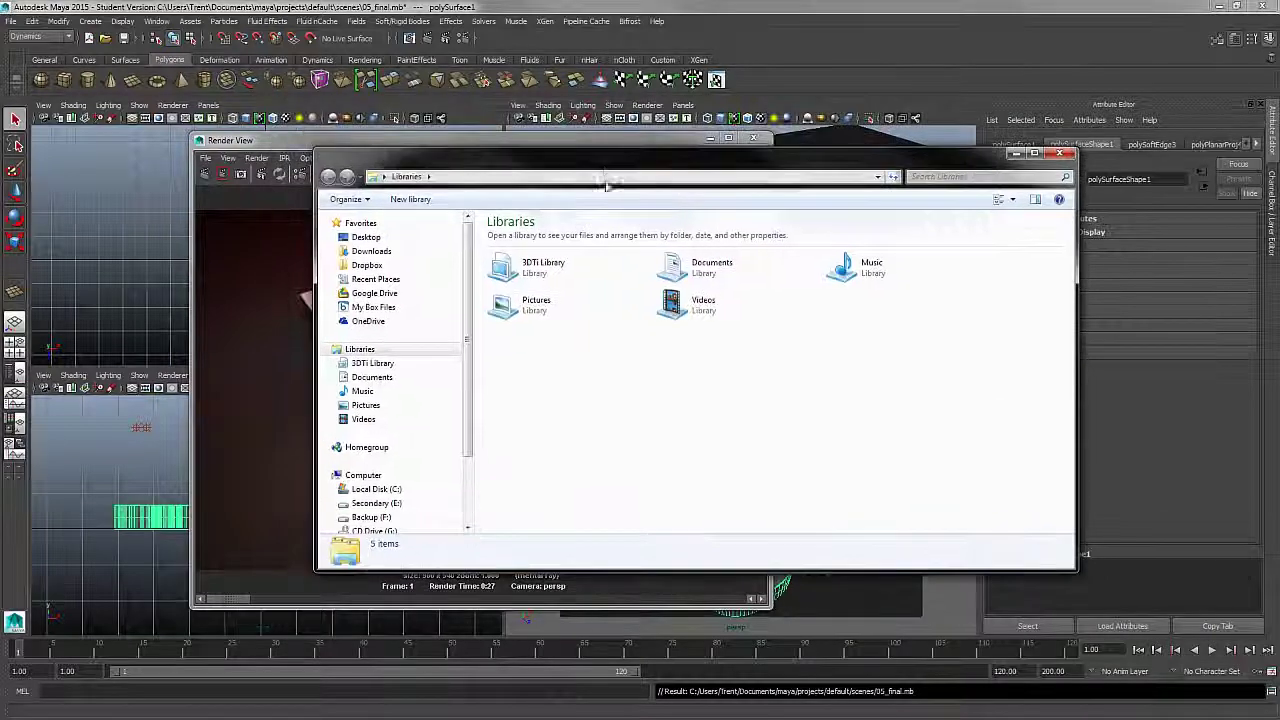
pyautogui.doubleClick(690, 266)
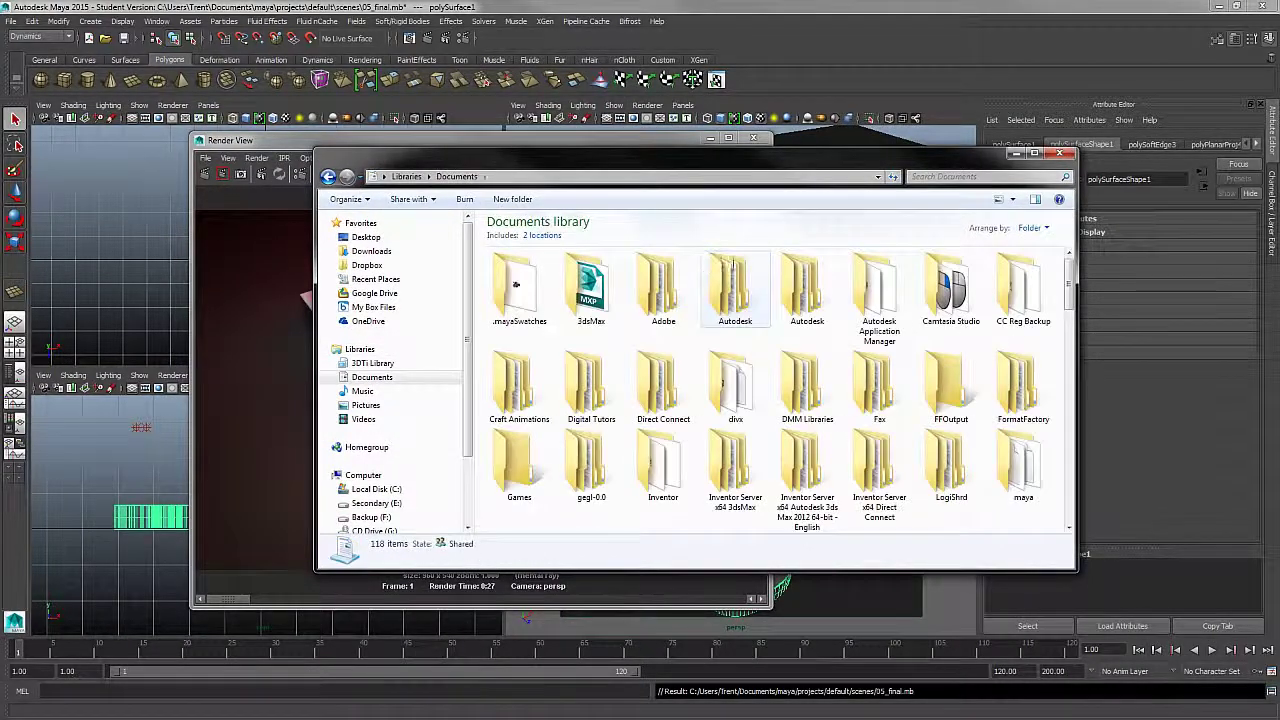
pyautogui.doubleClick(1020, 465)
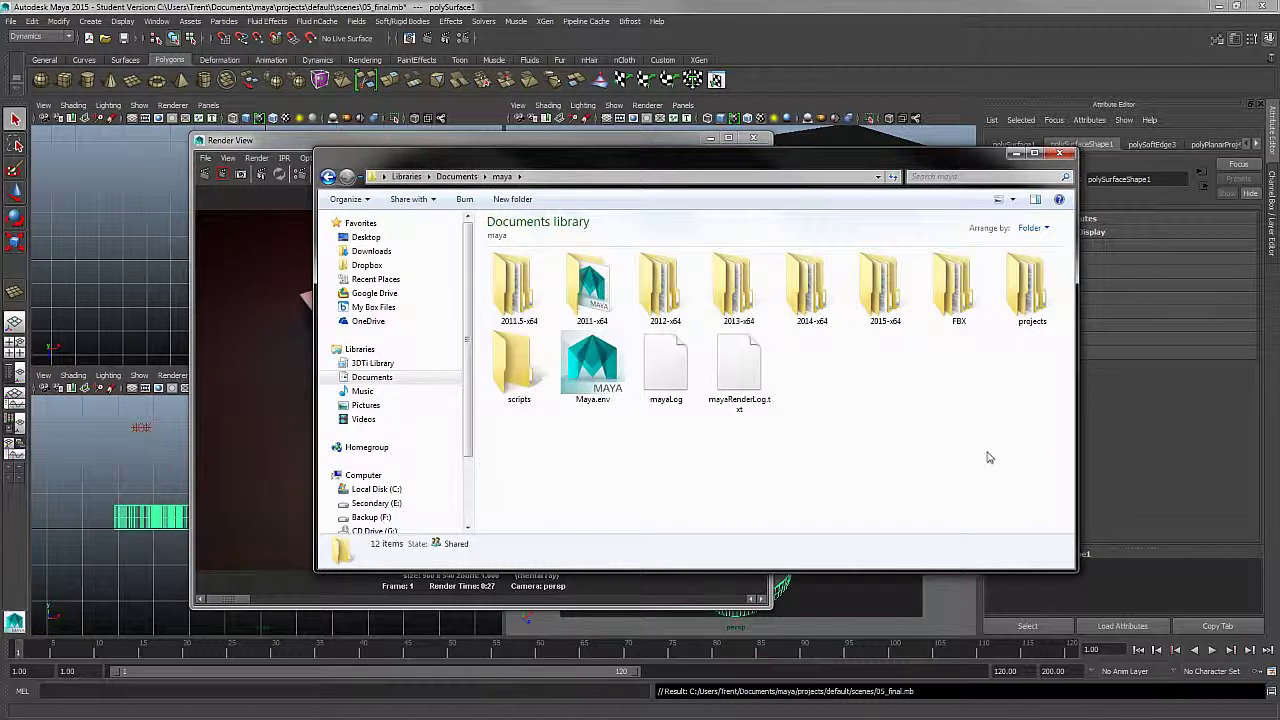
pyautogui.doubleClick(1030, 290)
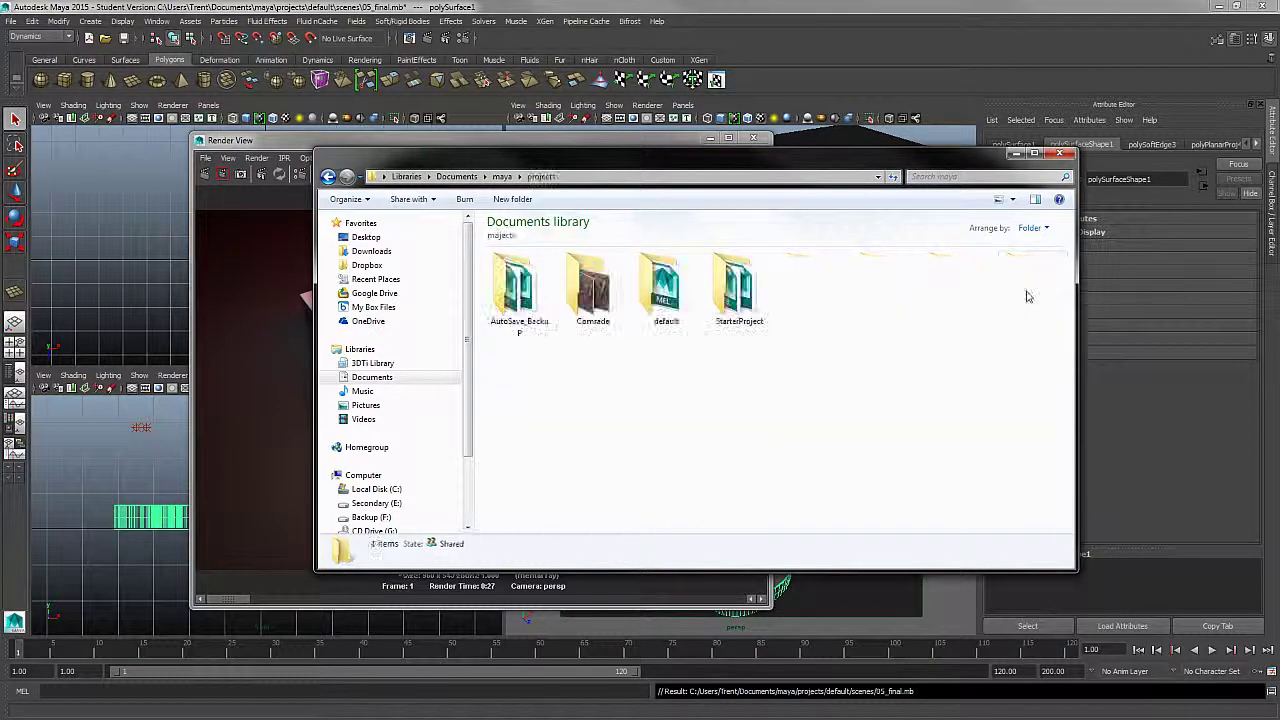
pyautogui.doubleClick(672, 298)
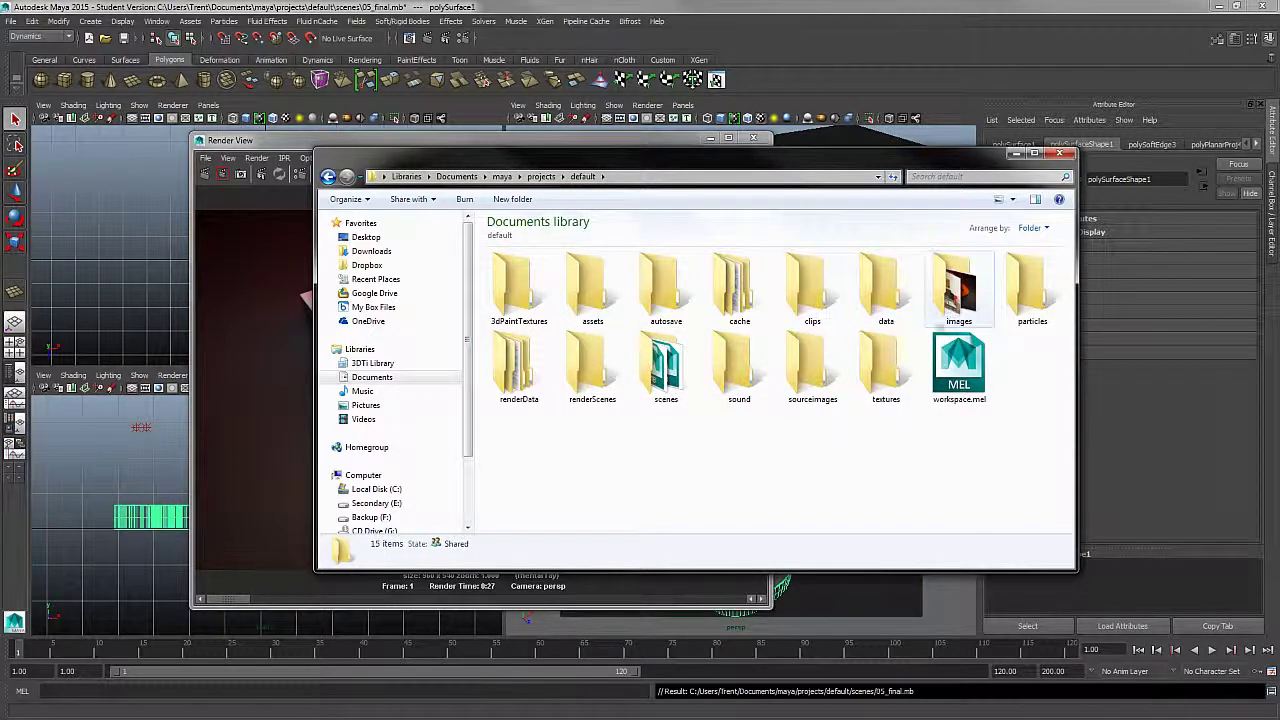
pyautogui.doubleClick(966, 305)
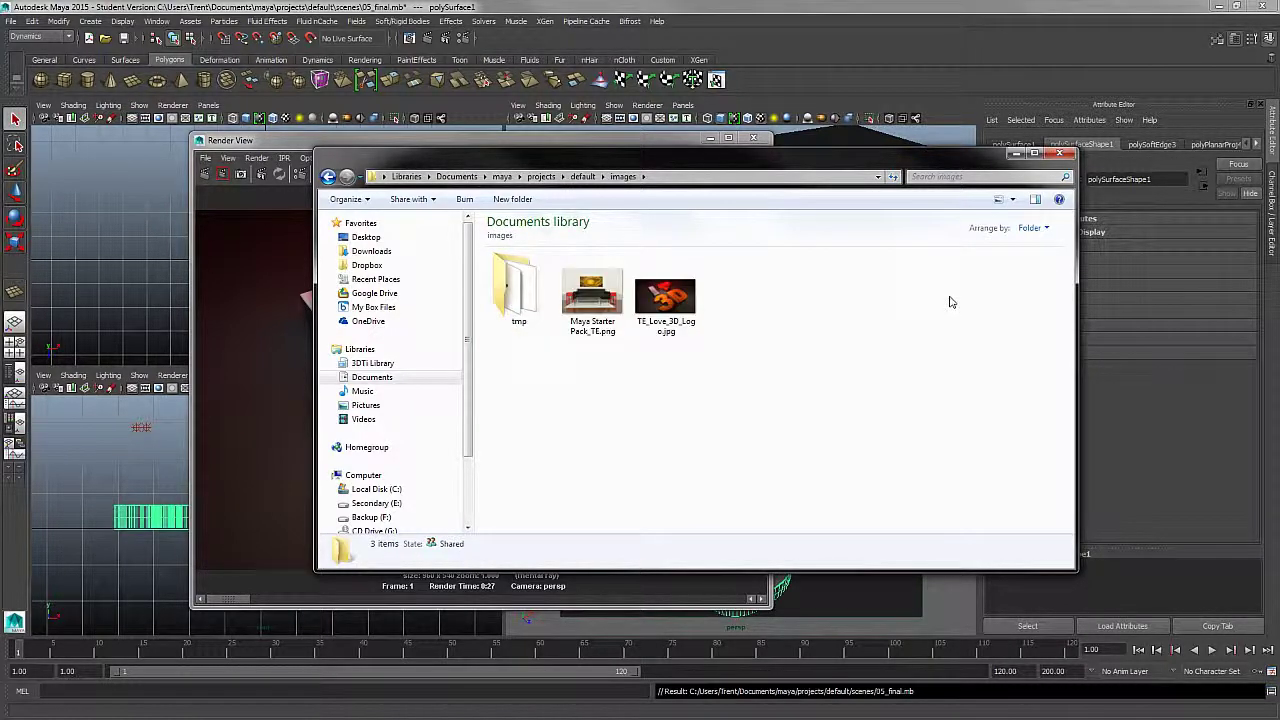
# View TE_Love_3D_Logo.jpg in Windows Photo Viewer and enlarge the viewer window.
pyautogui.click(678, 308)
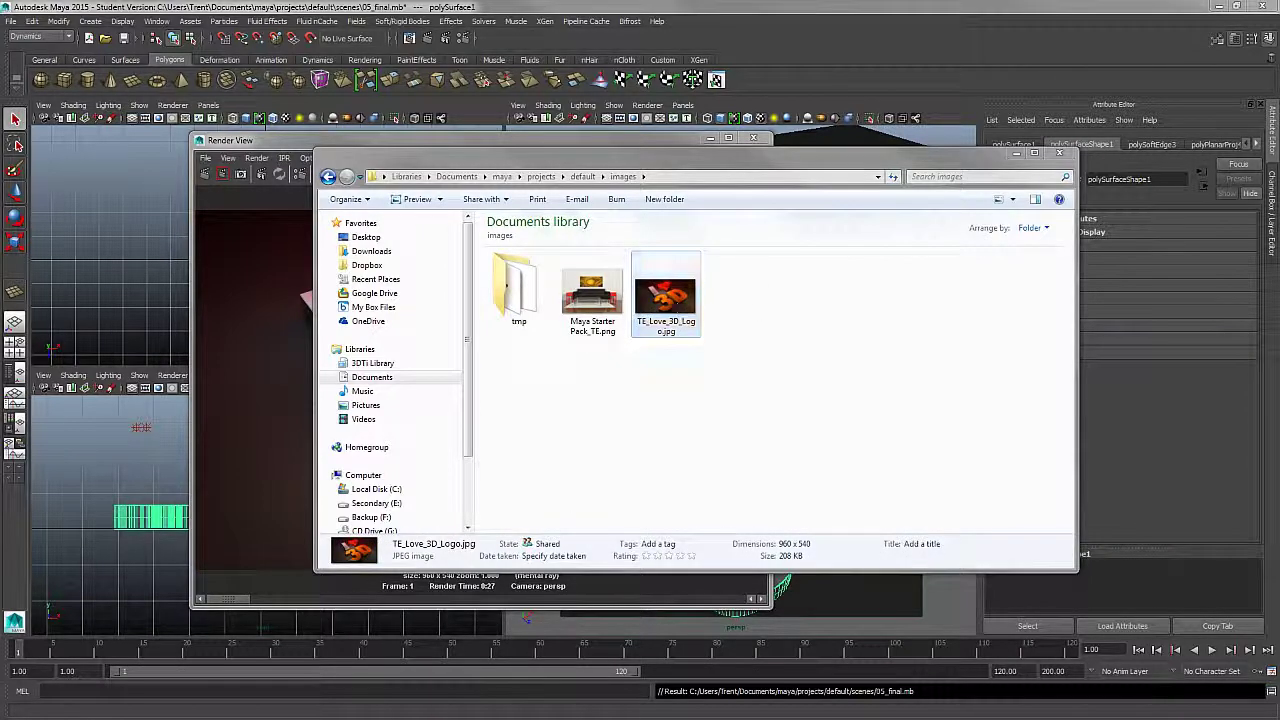
pyautogui.doubleClick(665, 300)
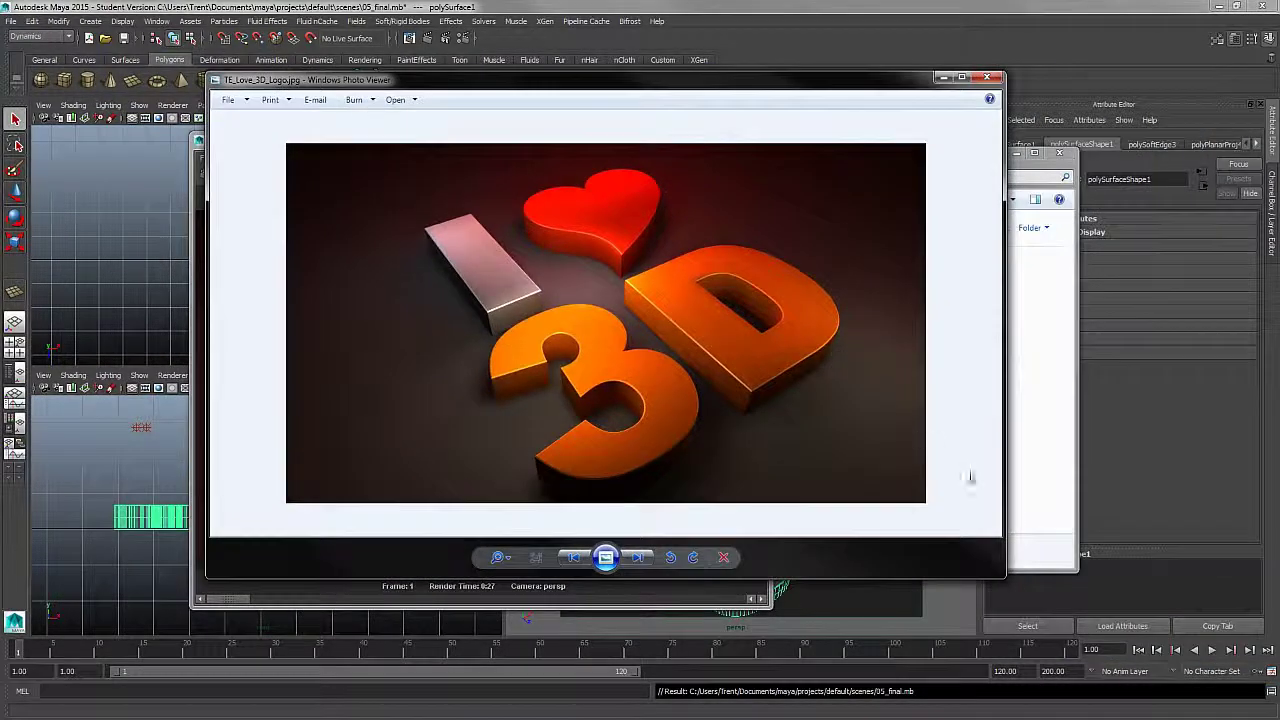
pyautogui.moveTo(1005, 579); pyautogui.dragTo(1030, 640)
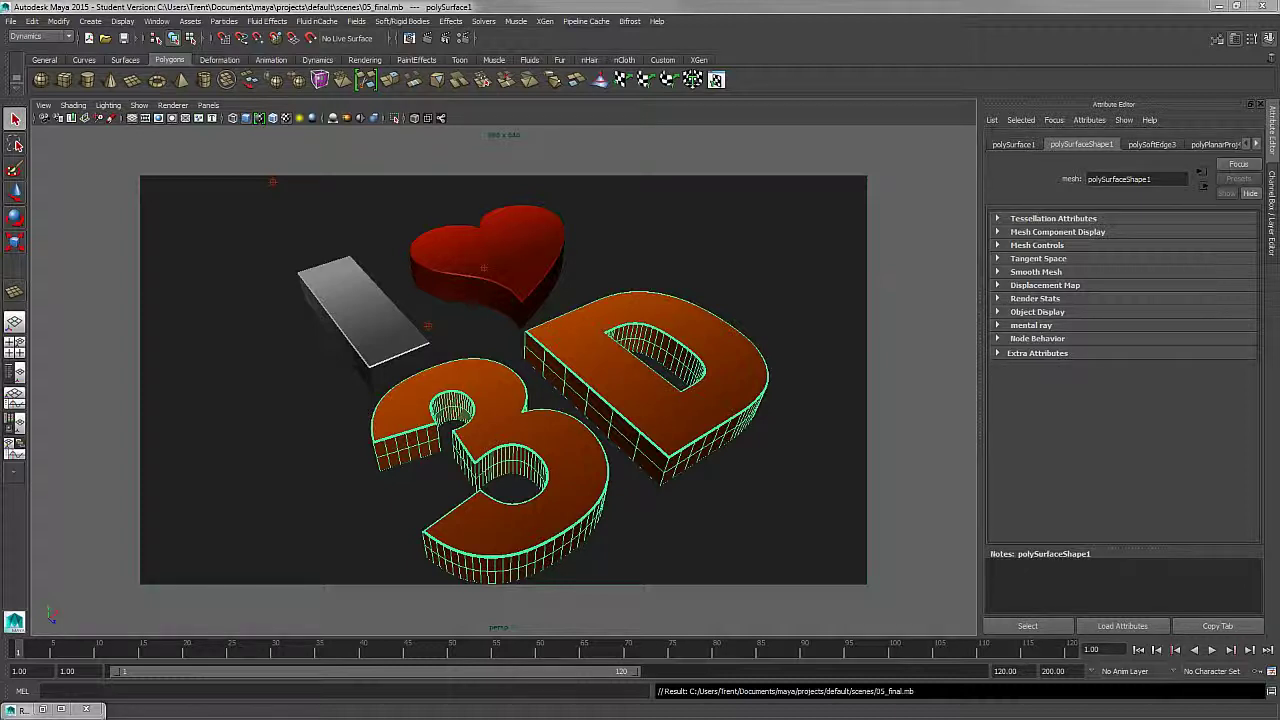
# Select the heart and the 3D lettering in turn, and look at the text curve creation options without creating anything.
pyautogui.click(410, 318)
pyautogui.click(530, 300)
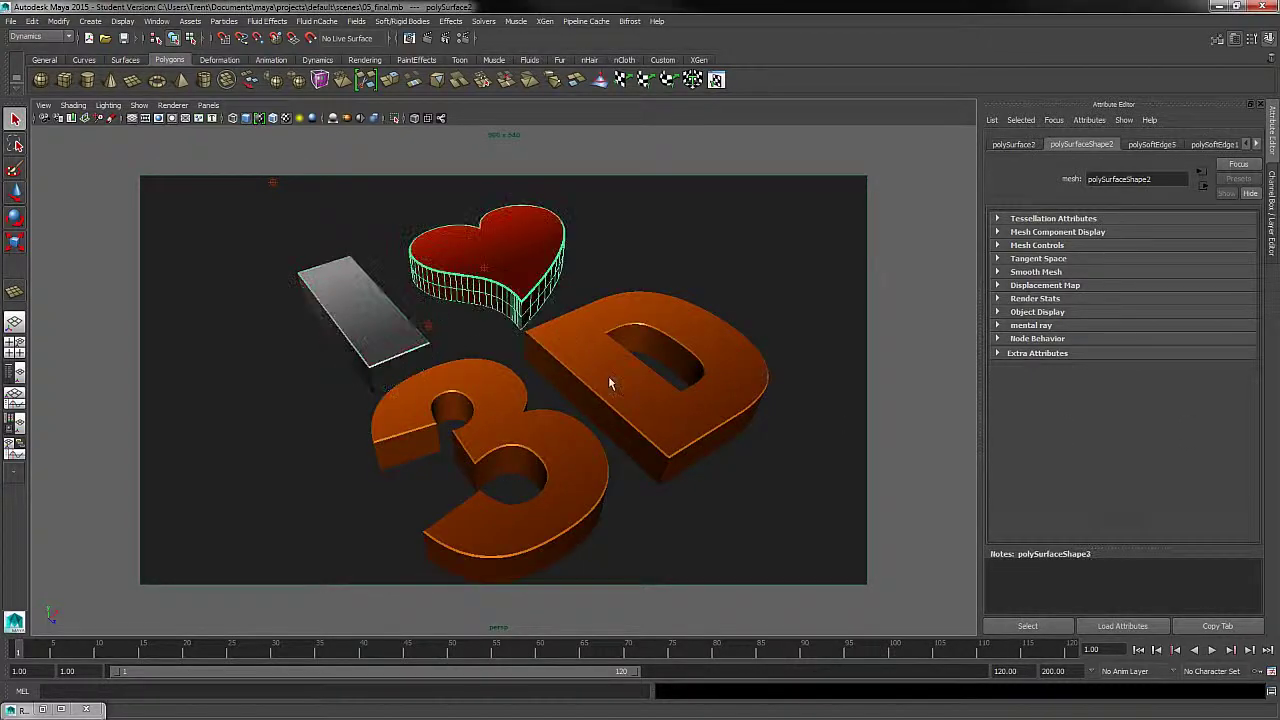
pyautogui.click(612, 377)
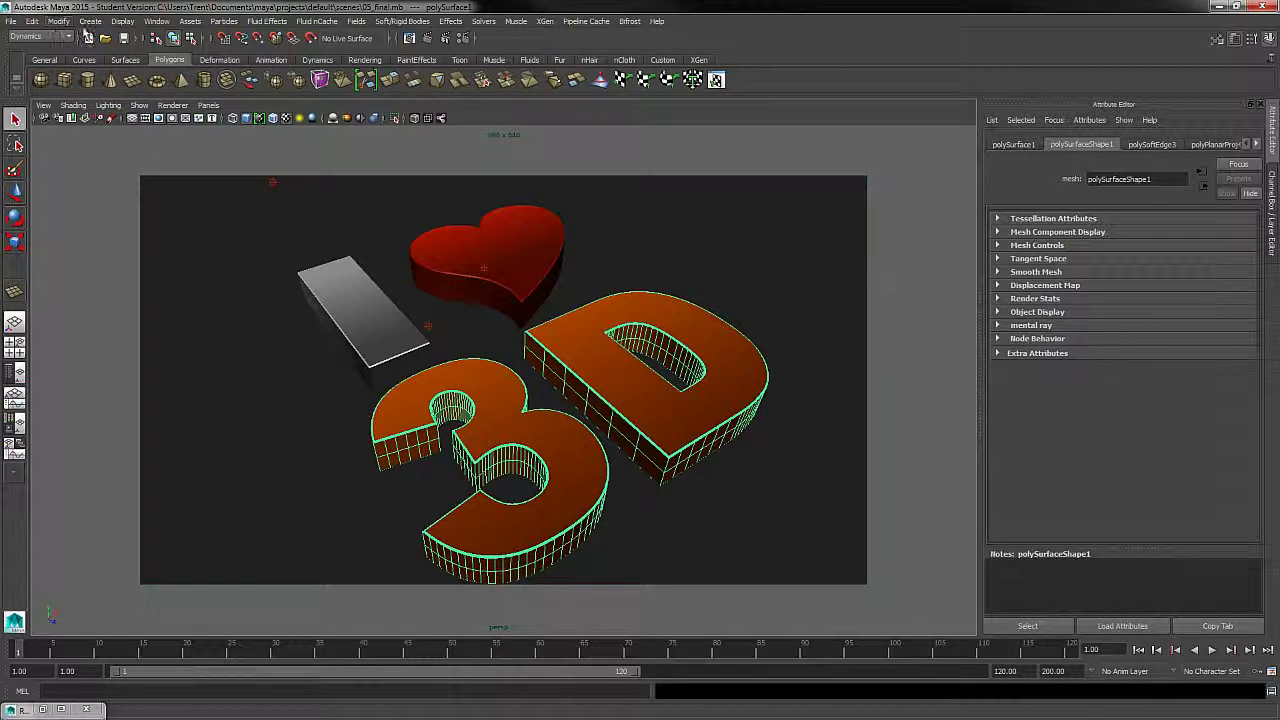
pyautogui.click(90, 21)
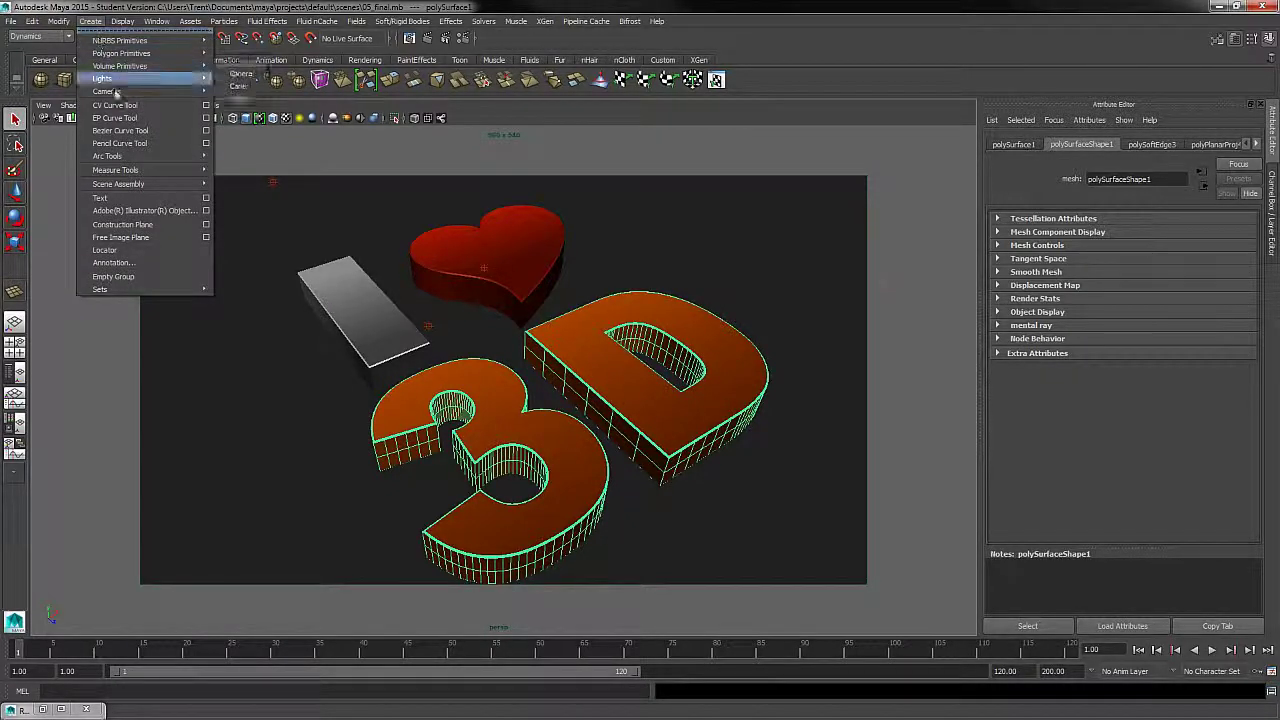
pyautogui.click(206, 198)
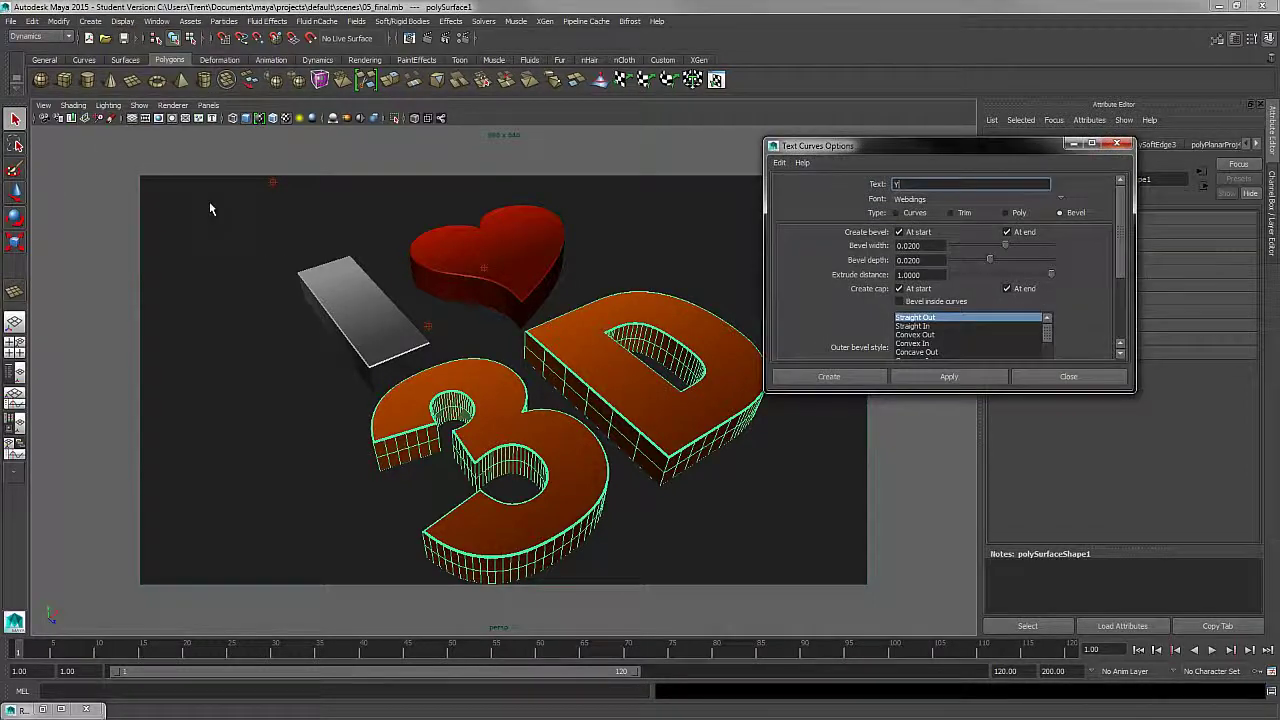
pyautogui.click(1056, 379)
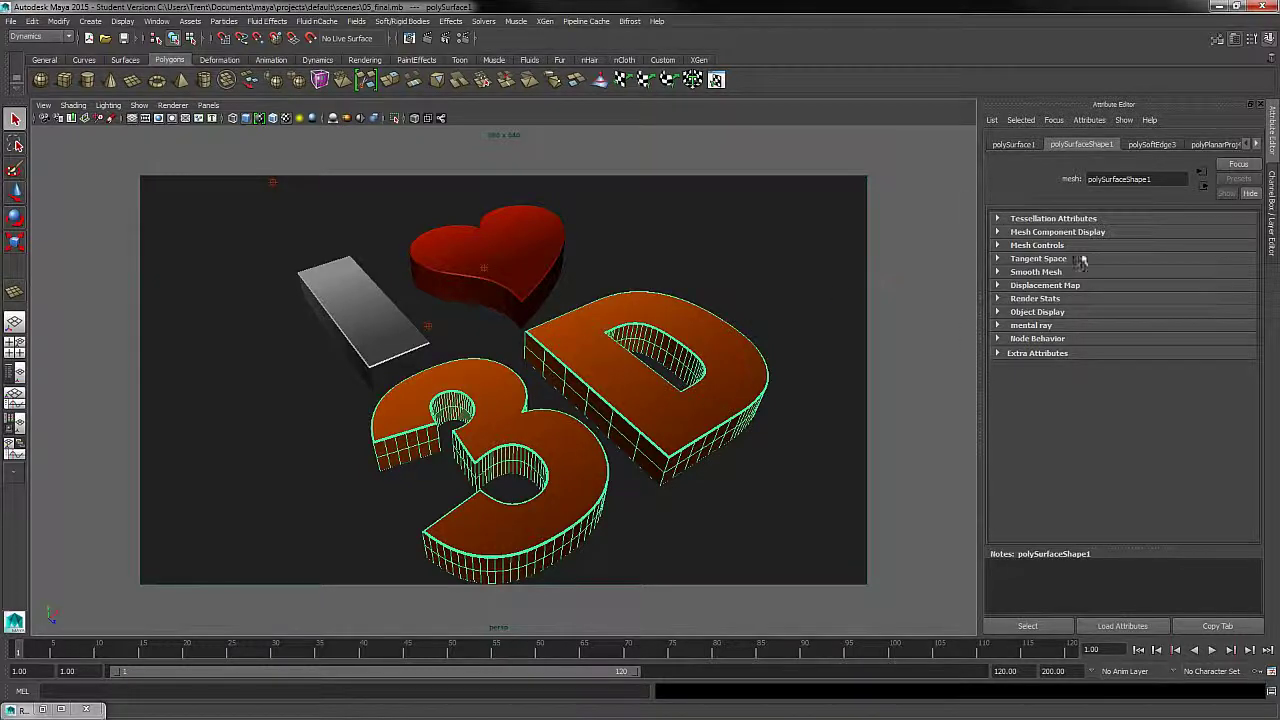
# View the 3D lettering's channel values, and inspect the logo objects from different angles in the perspective view.
pyautogui.click(1272, 205)
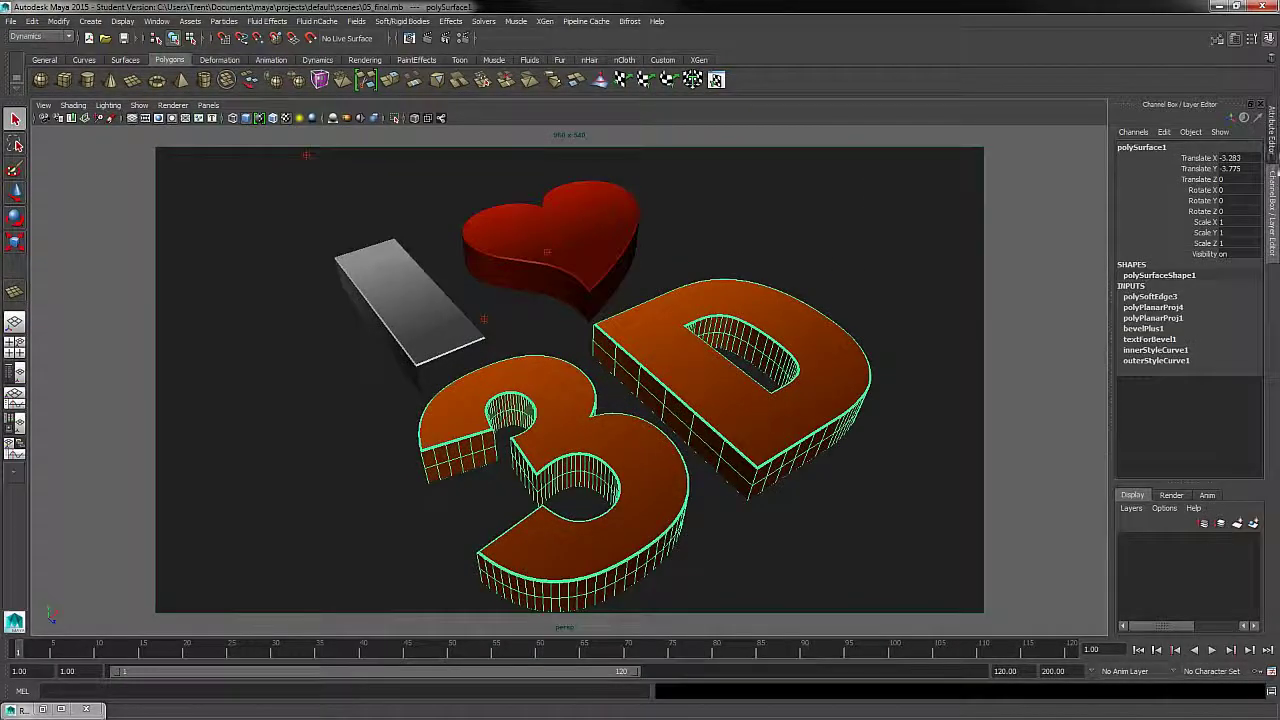
pyautogui.click(1274, 145)
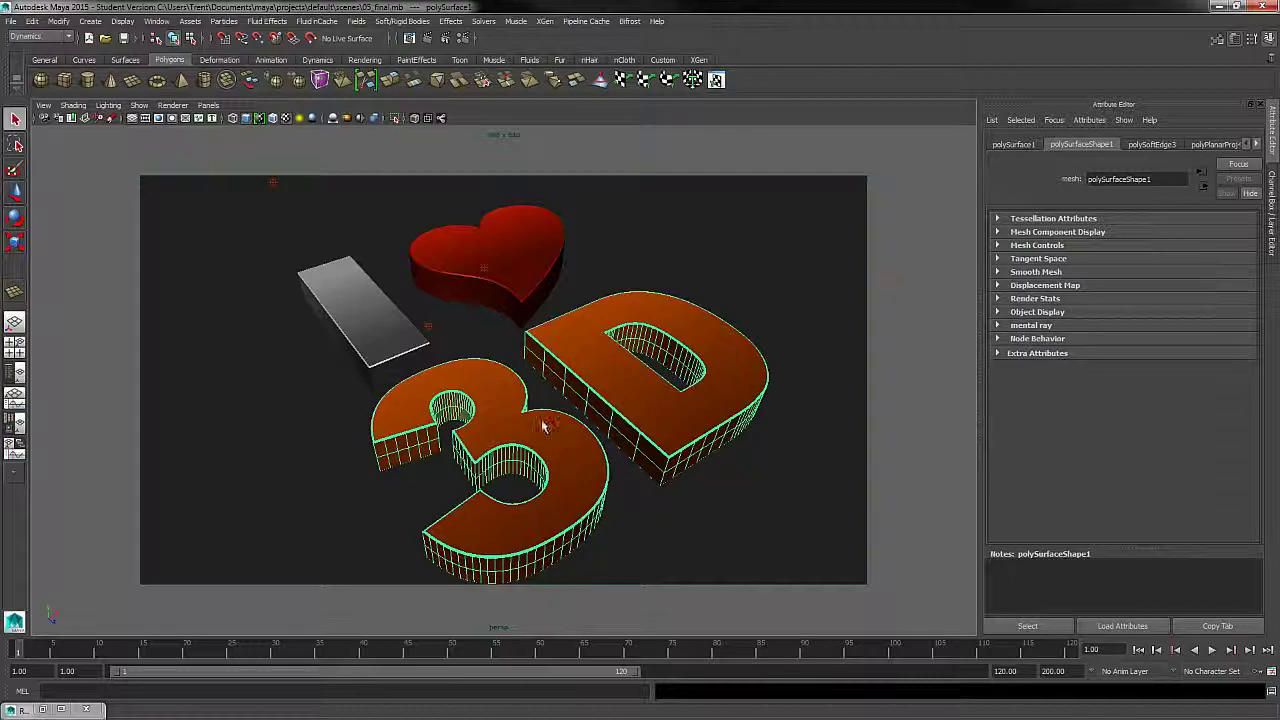
pyautogui.keyDown('alt'); pyautogui.moveTo(611, 452); pyautogui.dragTo(528, 246); pyautogui.keyUp('alt')
pyautogui.click(528, 246)
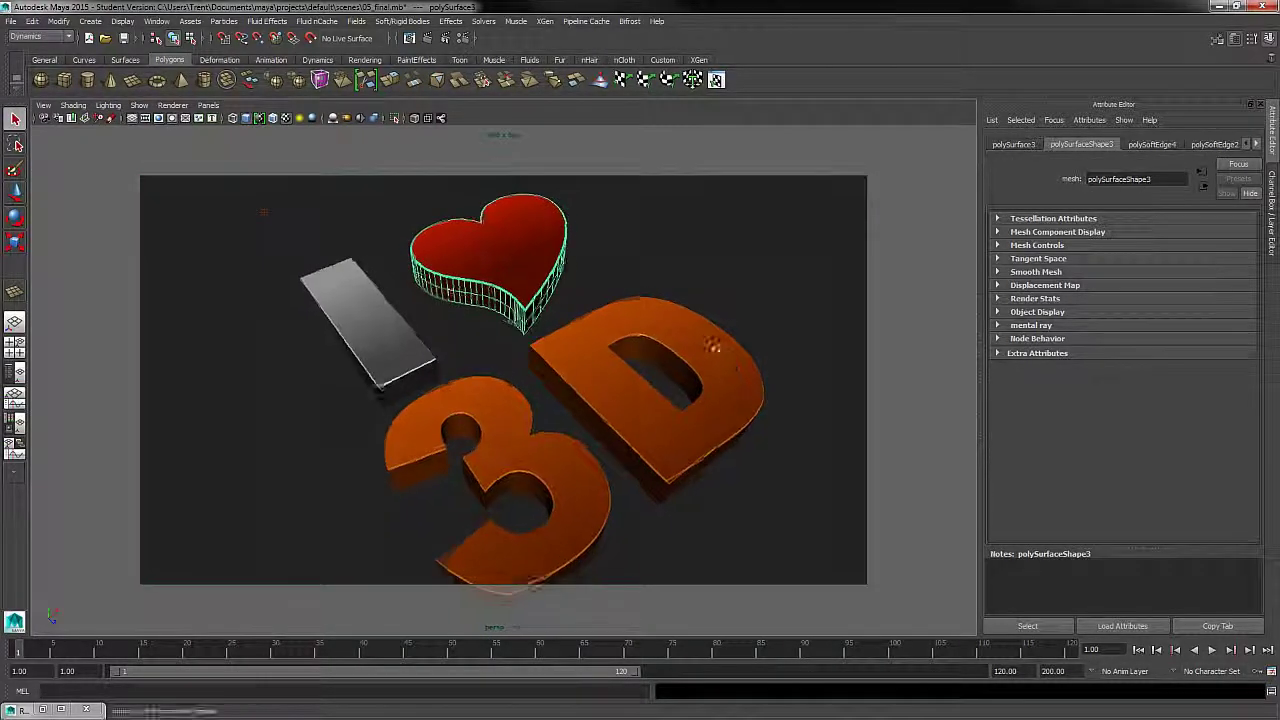
pyautogui.keyDown('alt'); pyautogui.moveTo(610, 285); pyautogui.dragTo(686, 323); pyautogui.keyUp('alt')
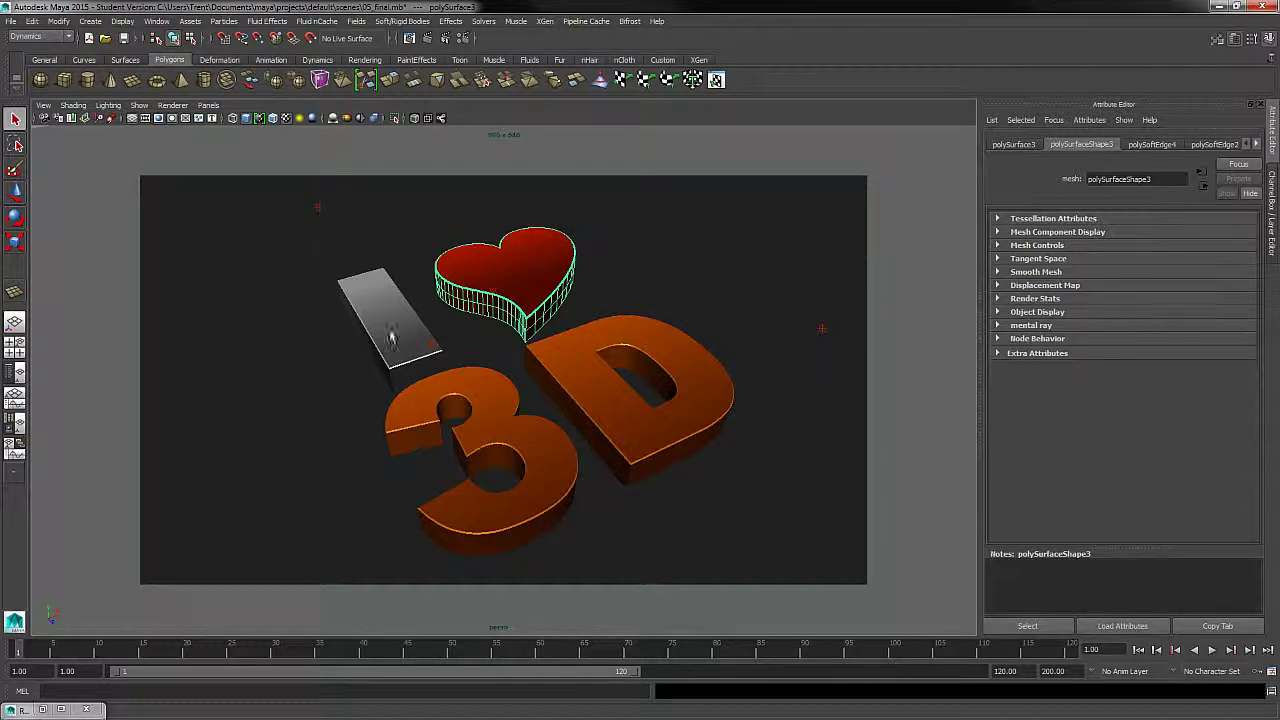
pyautogui.keyDown('alt'); pyautogui.moveTo(561, 487); pyautogui.dragTo(603, 417); pyautogui.keyUp('alt')
pyautogui.click(592, 362)
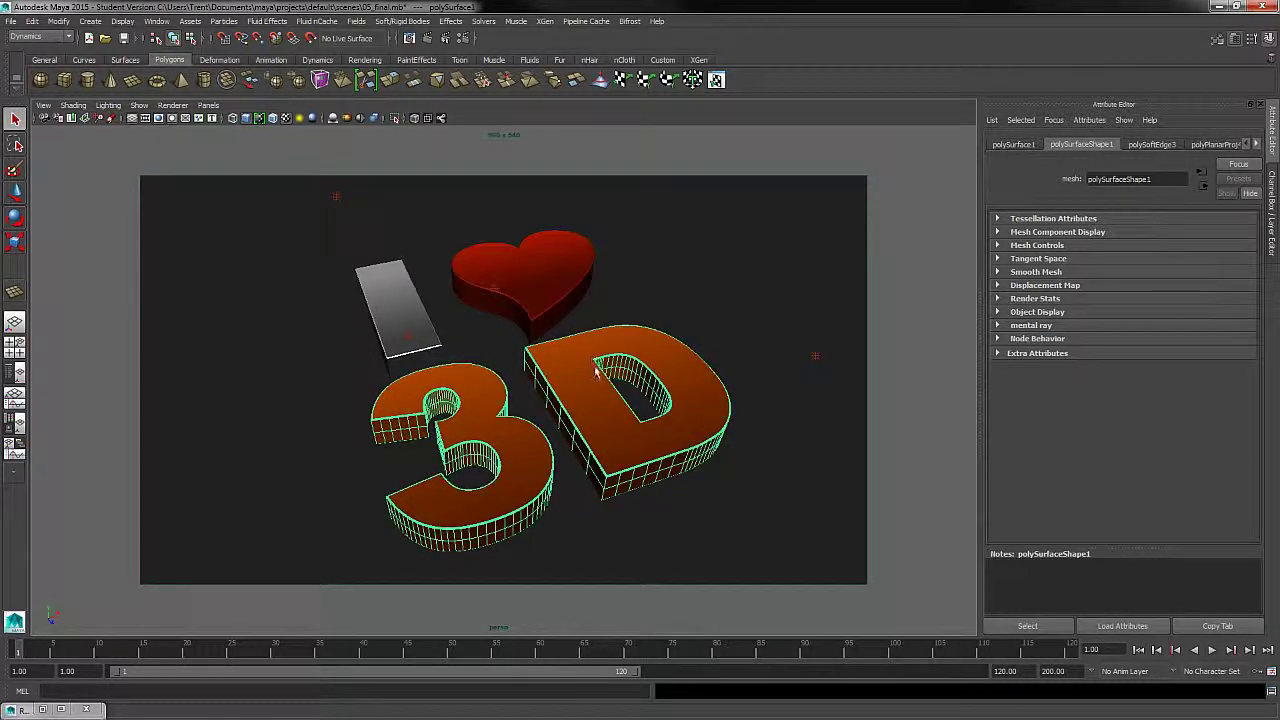
# Display the attributes of the 3D lettering's lambert2 material.
pyautogui.moveTo(593, 354); pyautogui.dragTo(743, 566, button='right')
pyautogui.click(1259, 145)
pyautogui.click(1259, 145)
pyautogui.click(1259, 145)
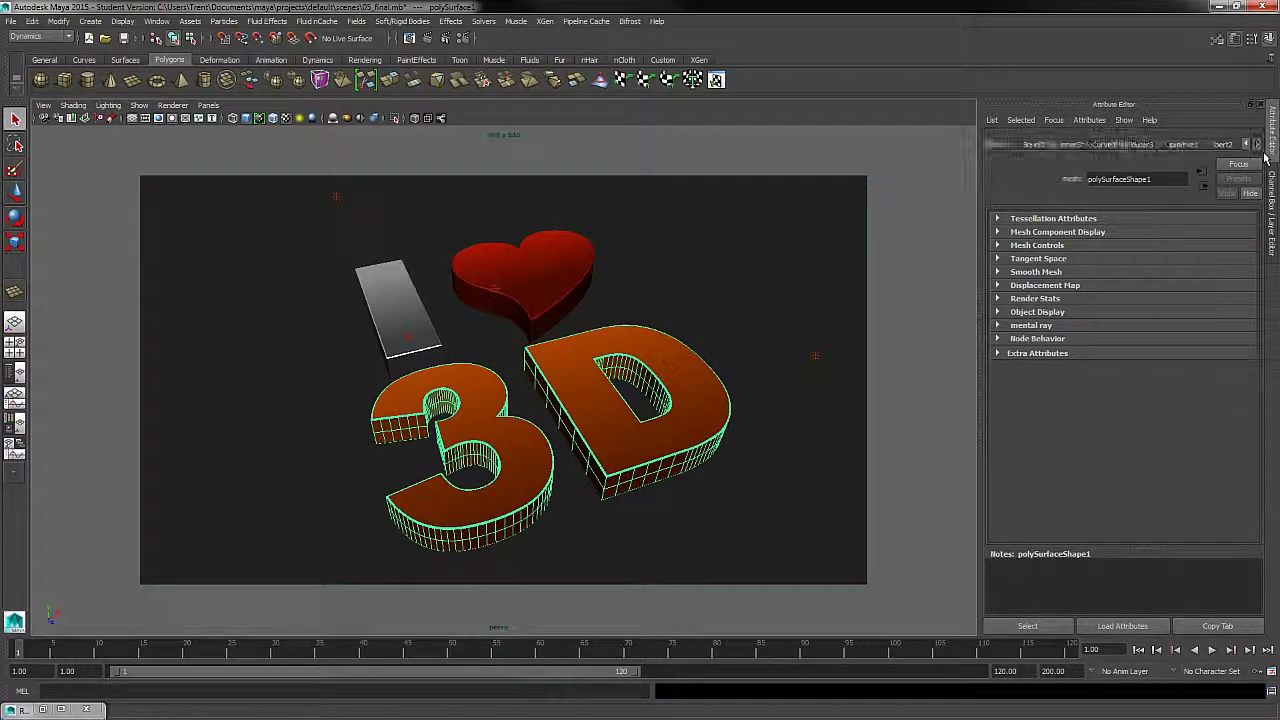
pyautogui.click(1183, 144)
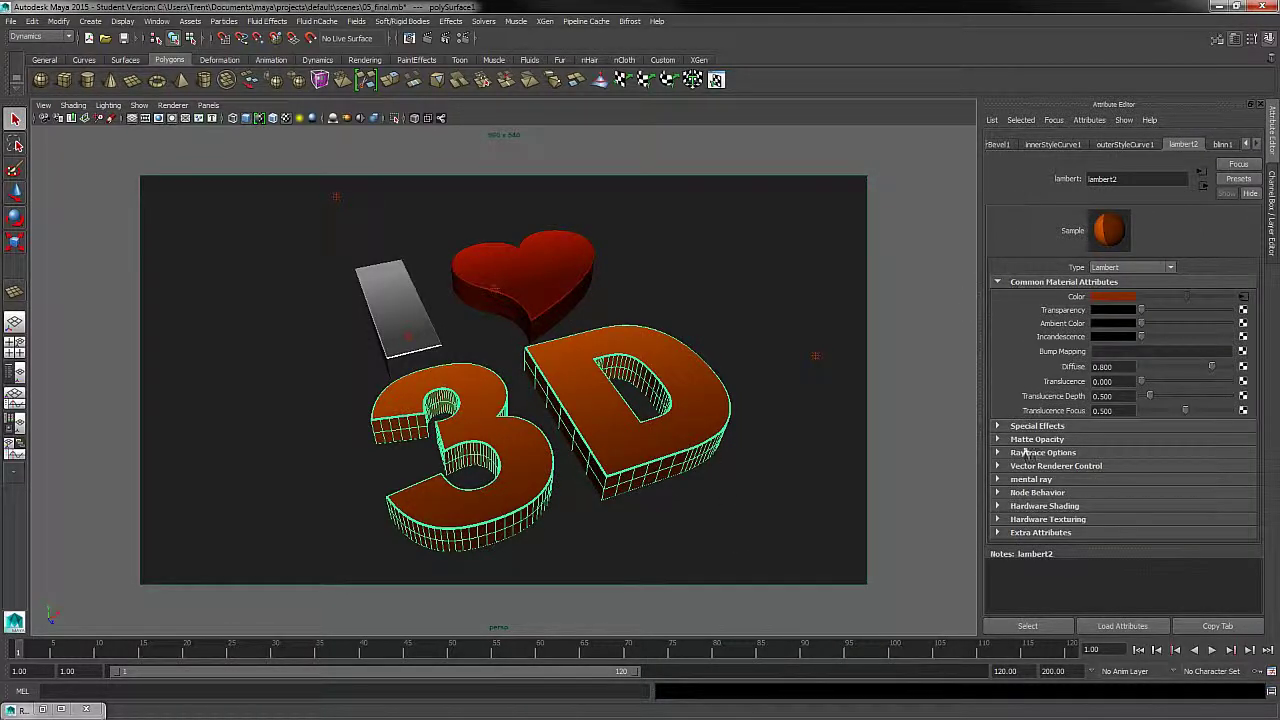
pyautogui.click(1272, 145)
pyautogui.click(1273, 146)
# Switch the active menu set to Polygons.
pyautogui.click(60, 37)
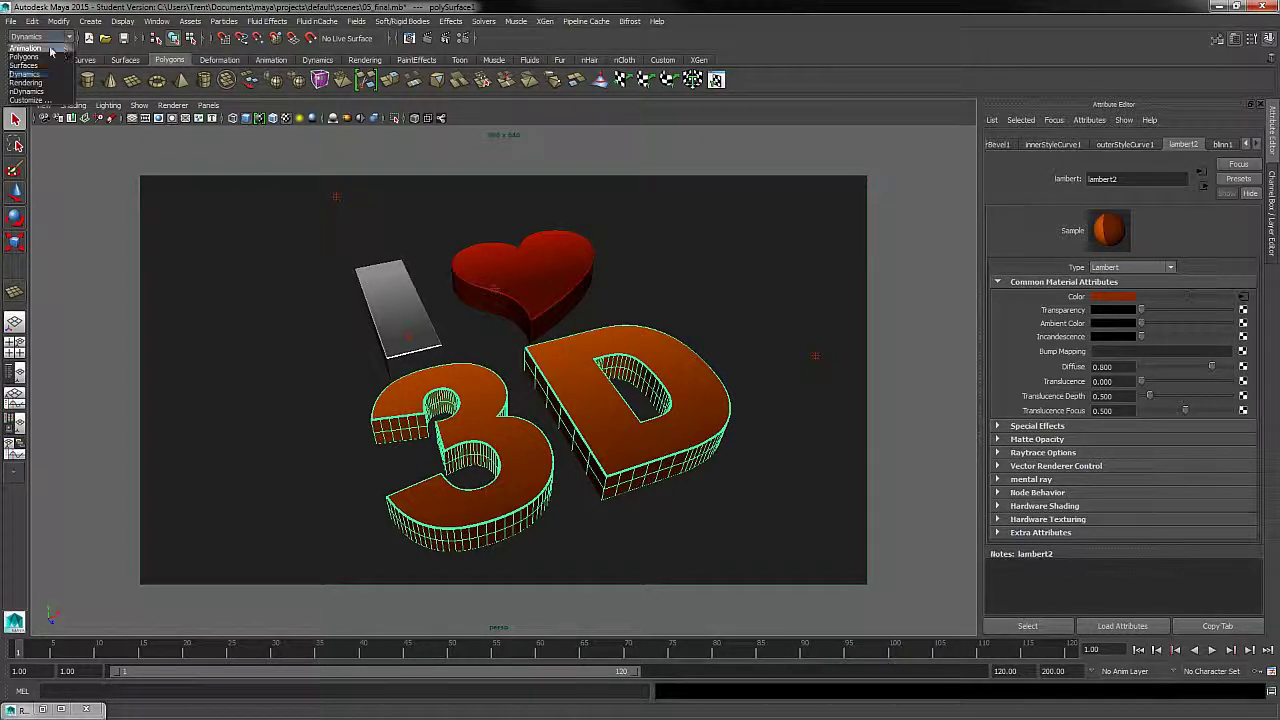
pyautogui.click(25, 56)
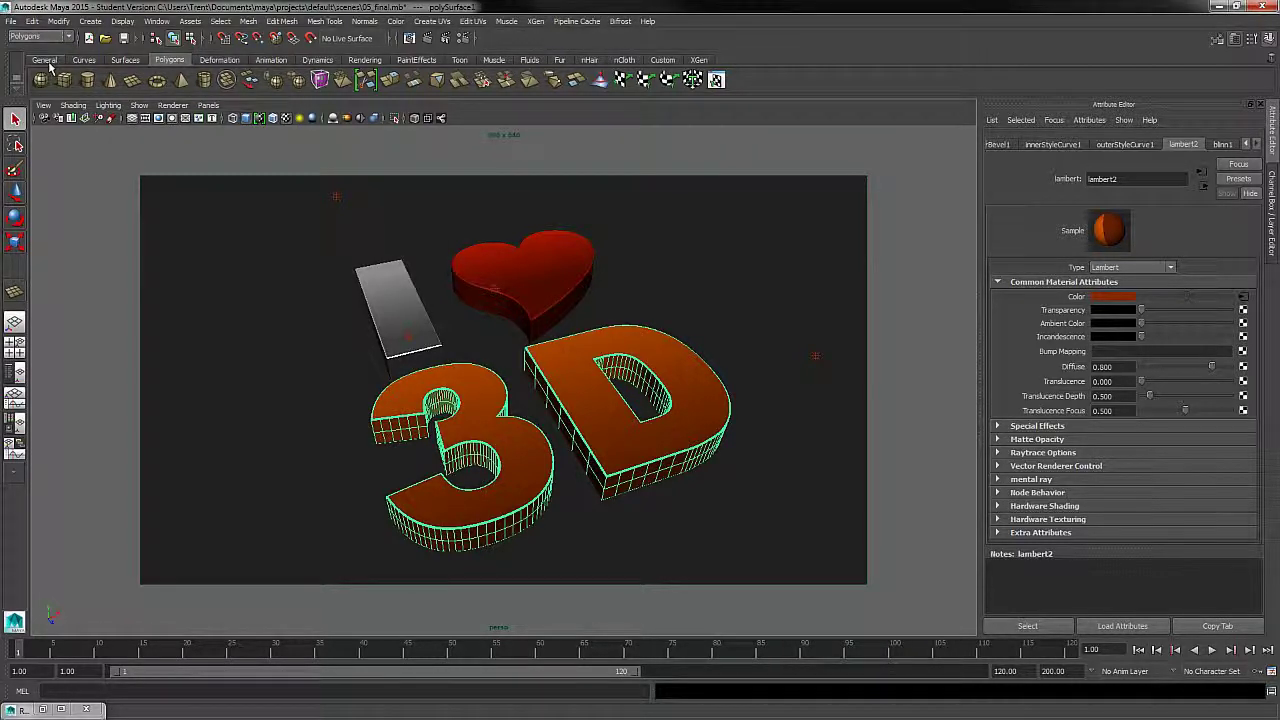
# Look through the commands for editing normals, creating UVs and creating cameras without applying any to the lettering.
pyautogui.click(372, 22)
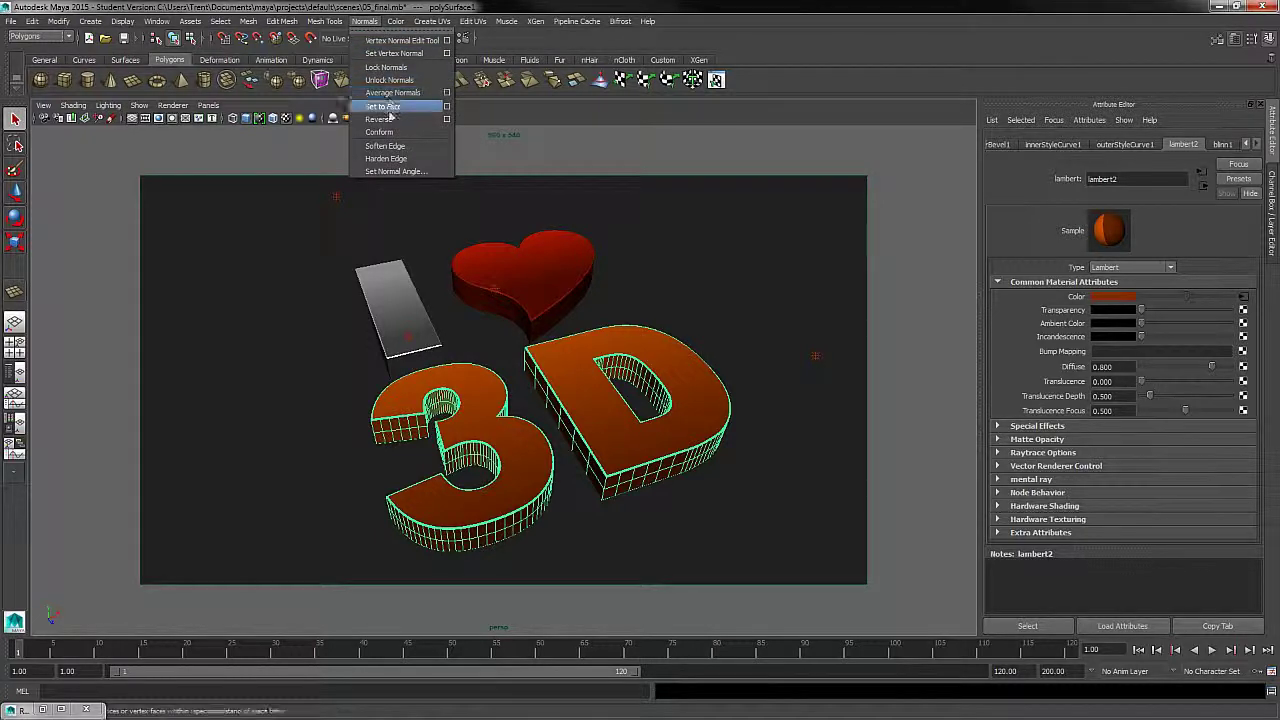
pyautogui.click(432, 21)
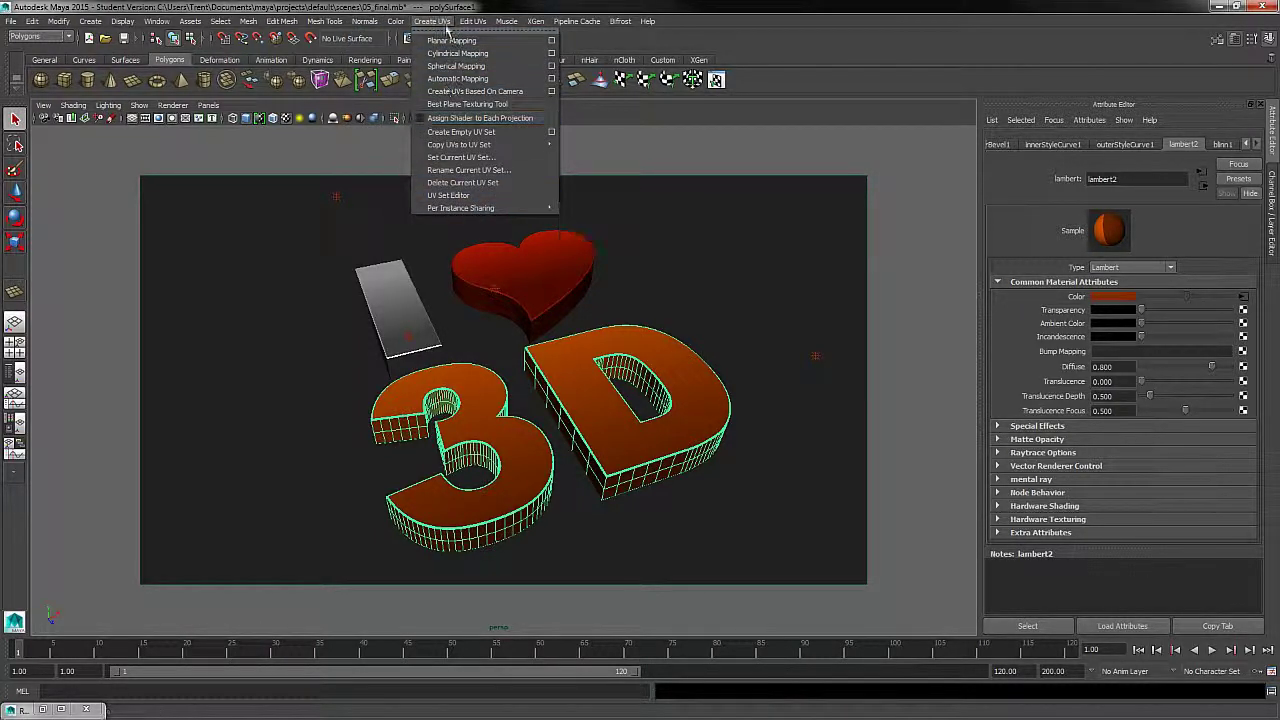
pyautogui.click(450, 196)
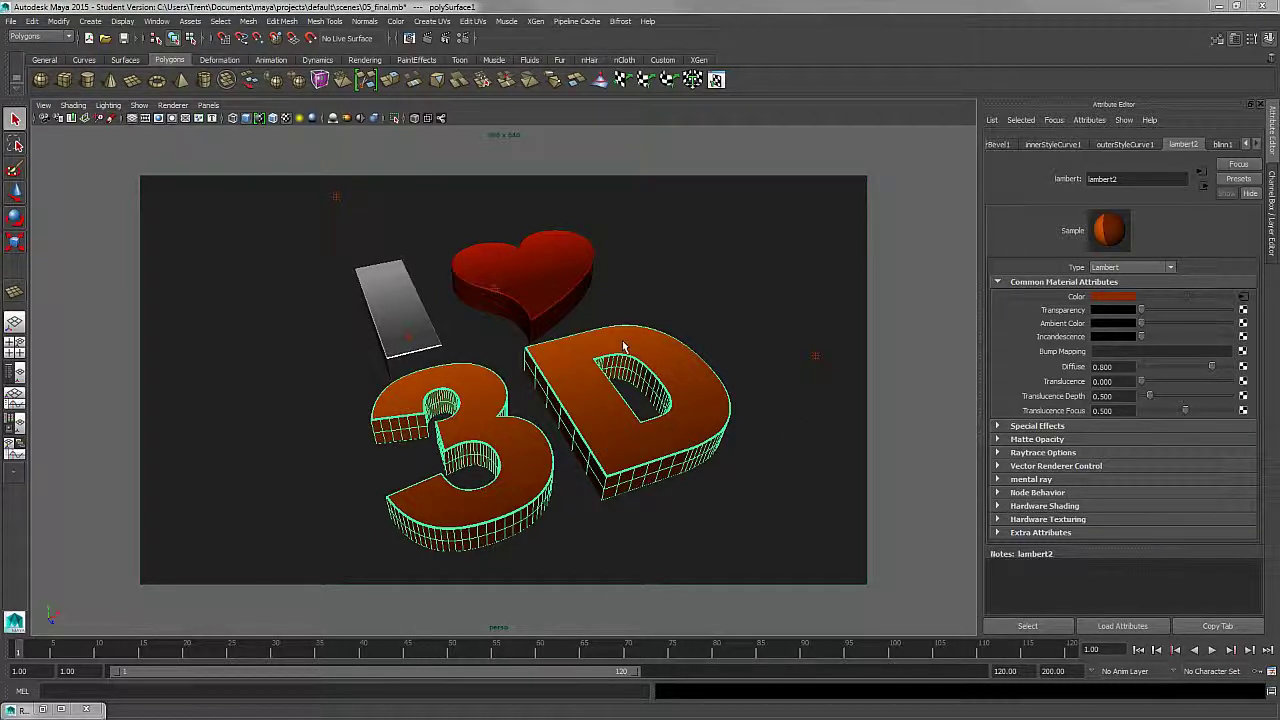
pyautogui.click(90, 21)
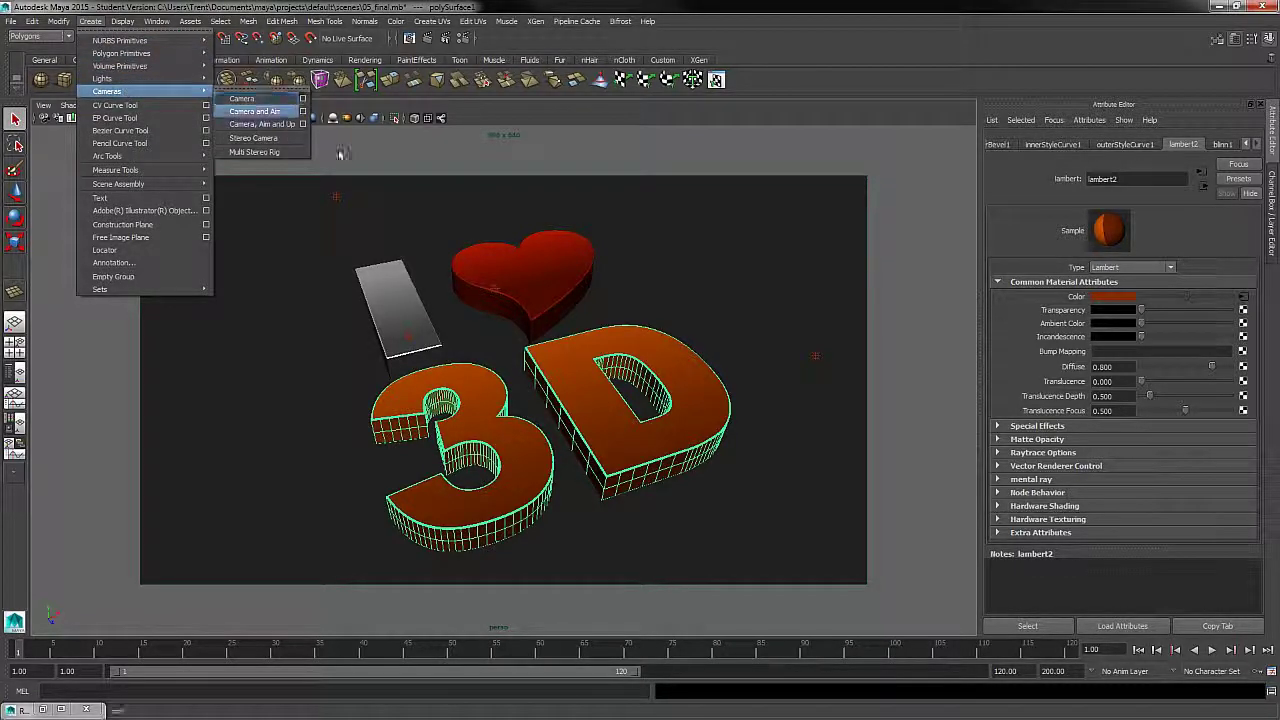
# Select the point lights around the logo in turn and view their attributes from different angles in the perspective view.
pyautogui.keyDown('alt'); pyautogui.moveTo(661, 378); pyautogui.dragTo(700, 372); pyautogui.keyUp('alt')
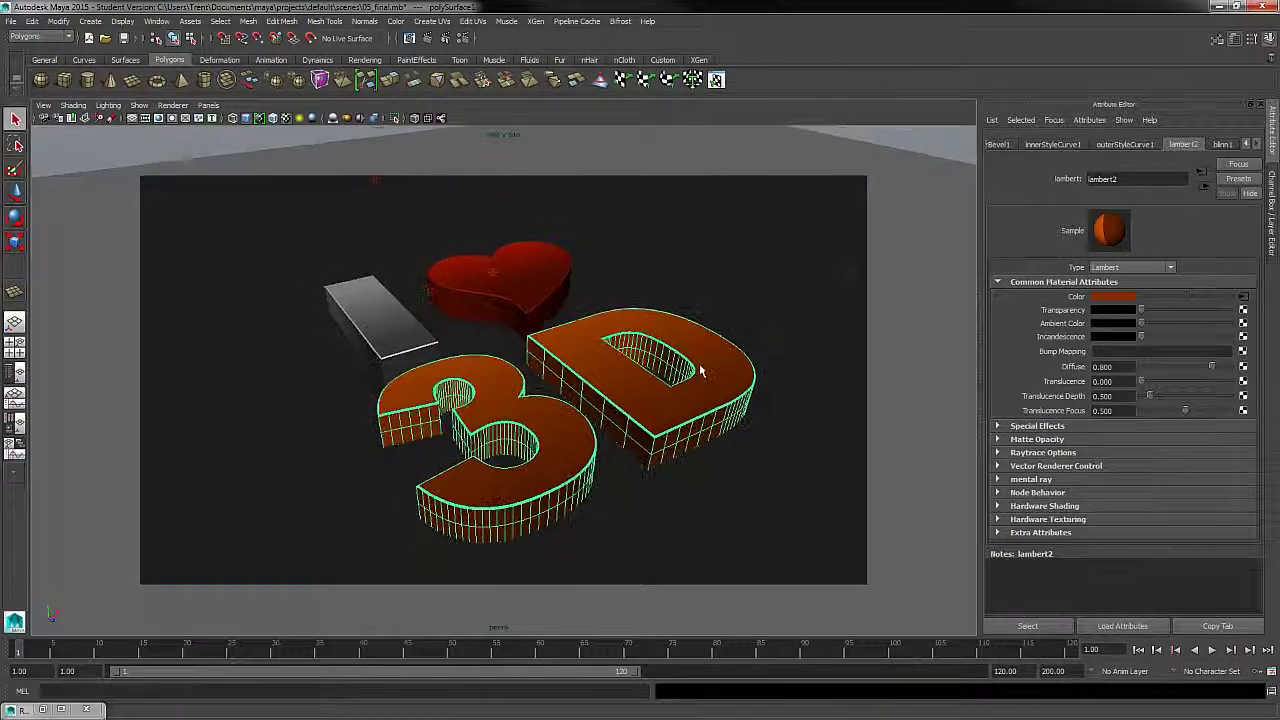
pyautogui.click(432, 293)
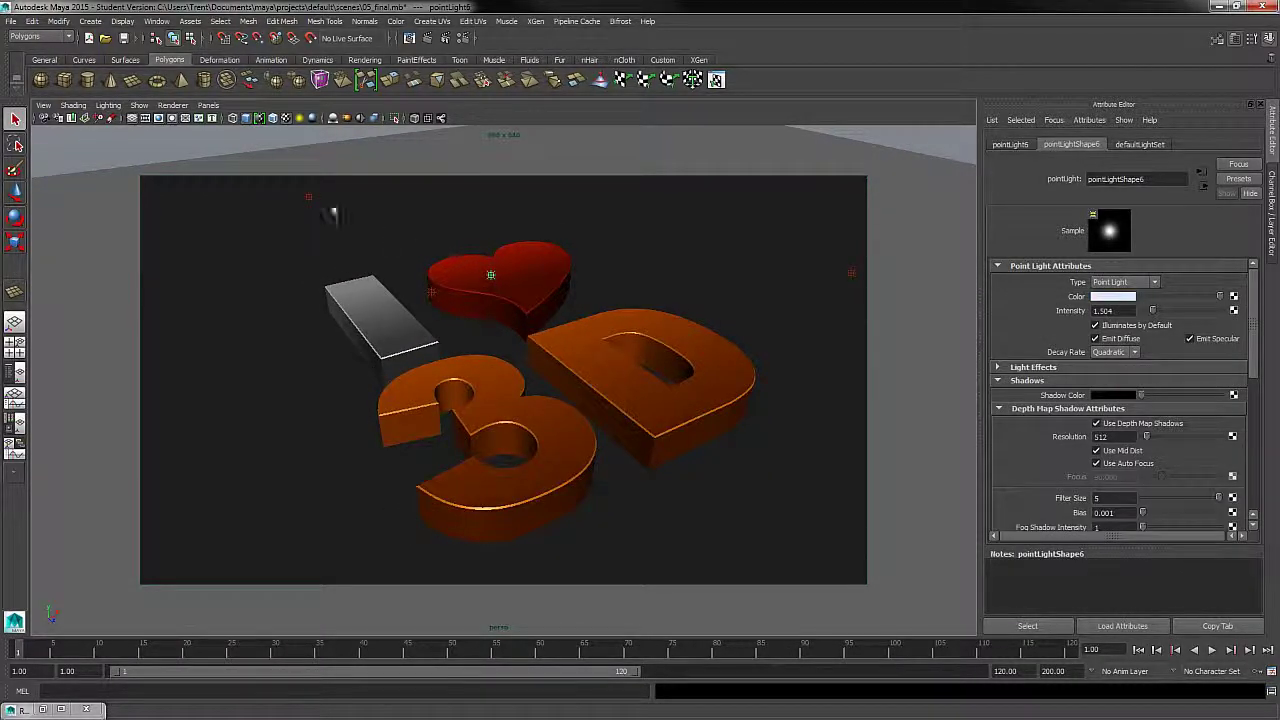
pyautogui.click(315, 206)
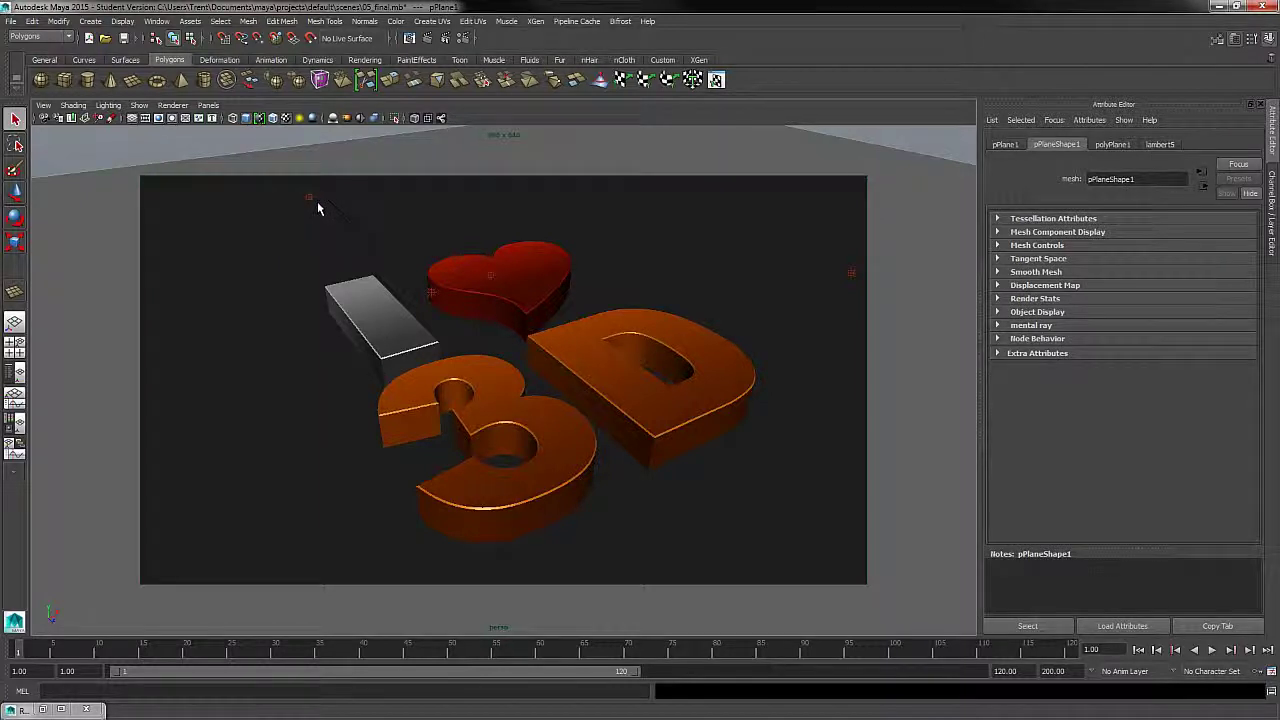
pyautogui.click(309, 199)
pyautogui.keyDown('alt'); pyautogui.moveTo(646, 358); pyautogui.dragTo(505, 335); pyautogui.keyUp('alt')
pyautogui.click(722, 356)
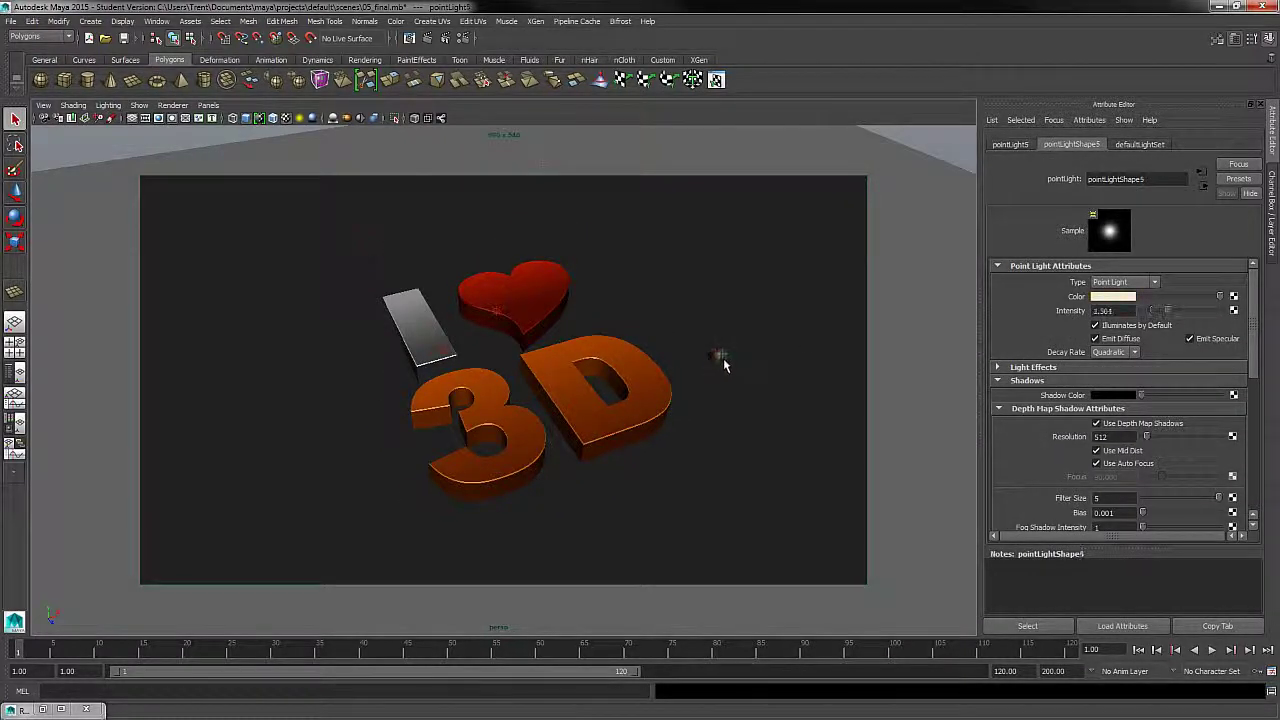
pyautogui.moveTo(722, 356); pyautogui.dragTo(457, 360)
pyautogui.click(724, 358)
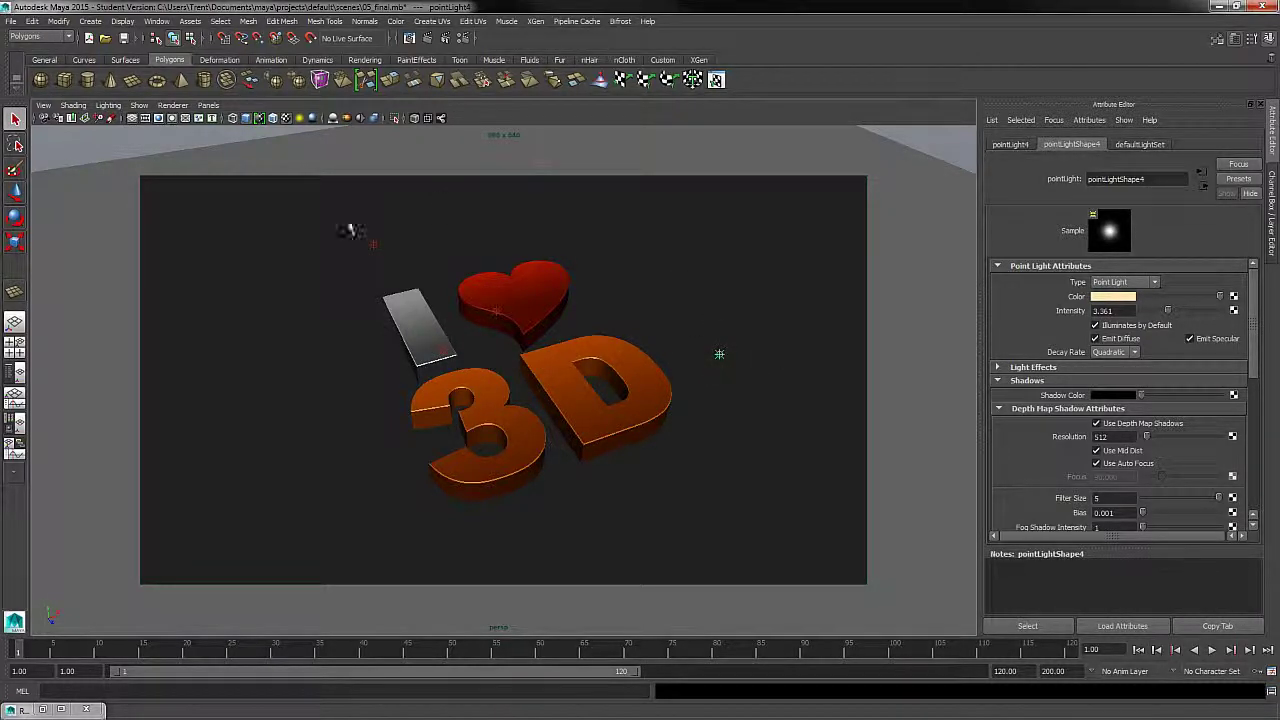
# Show the Render View and compare the stored renders, from the Maya Software versions to the final mental ray image.
pyautogui.hotkey('ctrl', 'r')
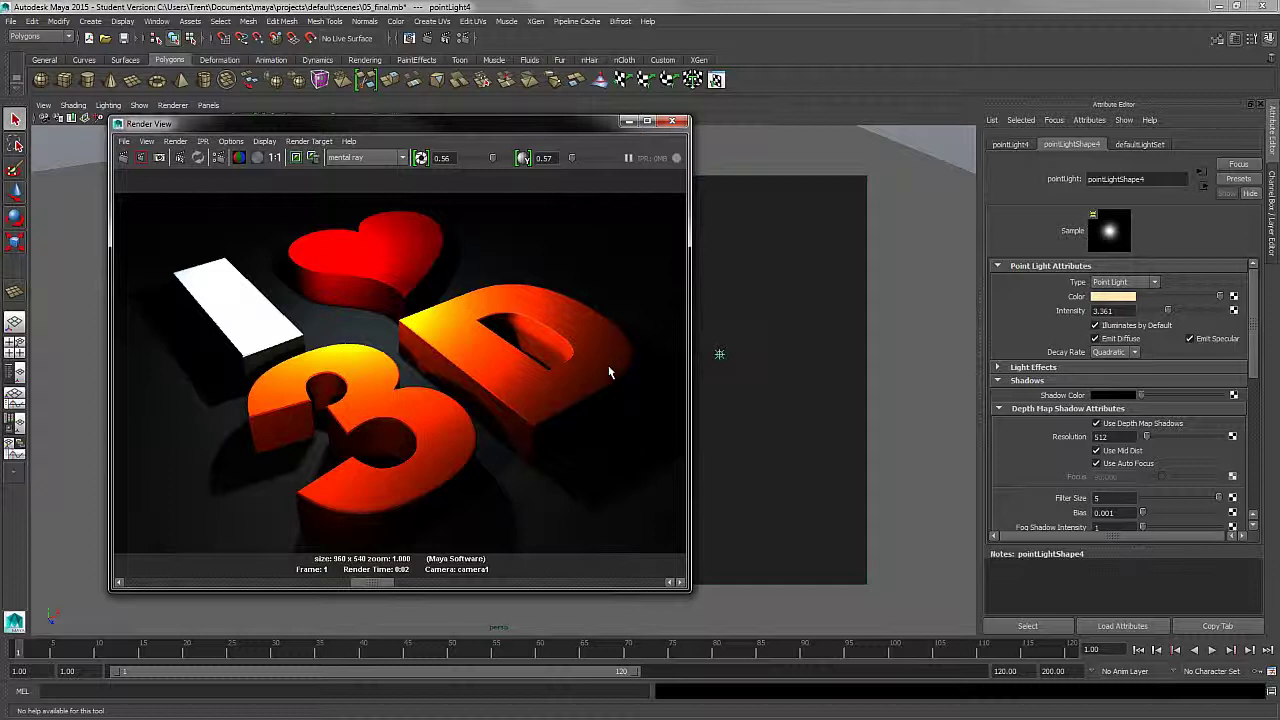
pyautogui.click(323, 584)
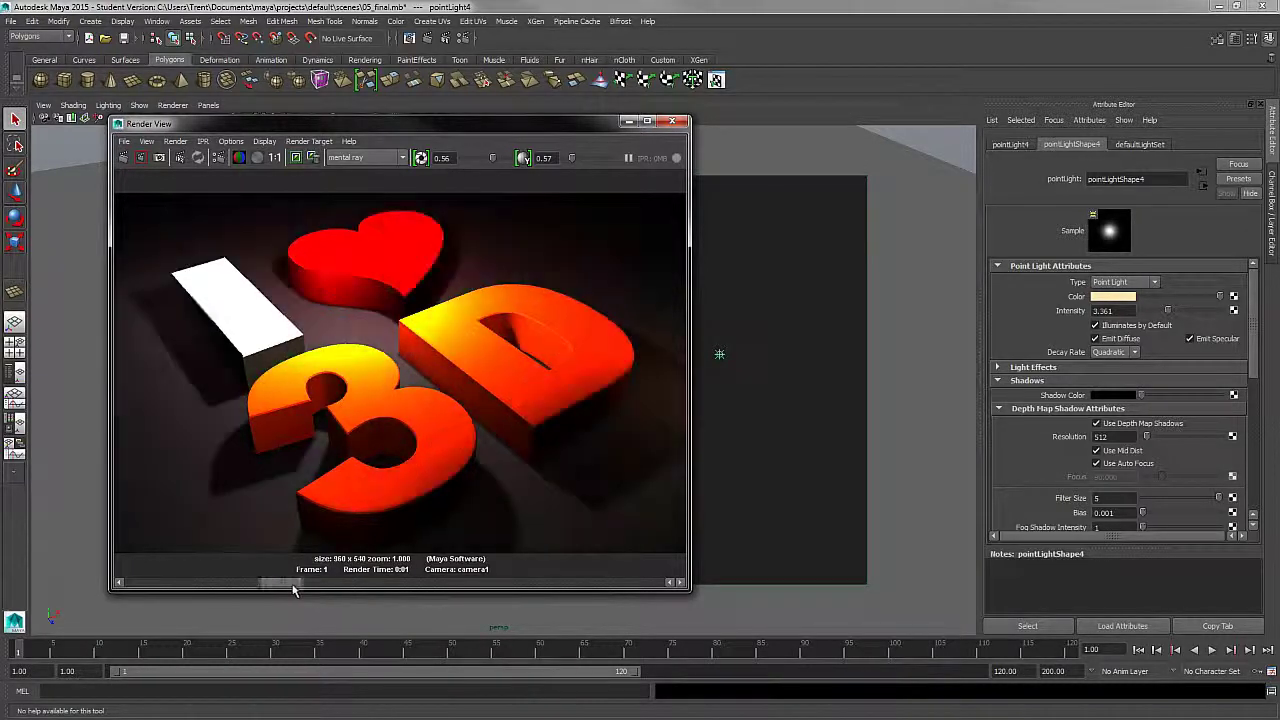
pyautogui.moveTo(293, 589); pyautogui.dragTo(249, 587)
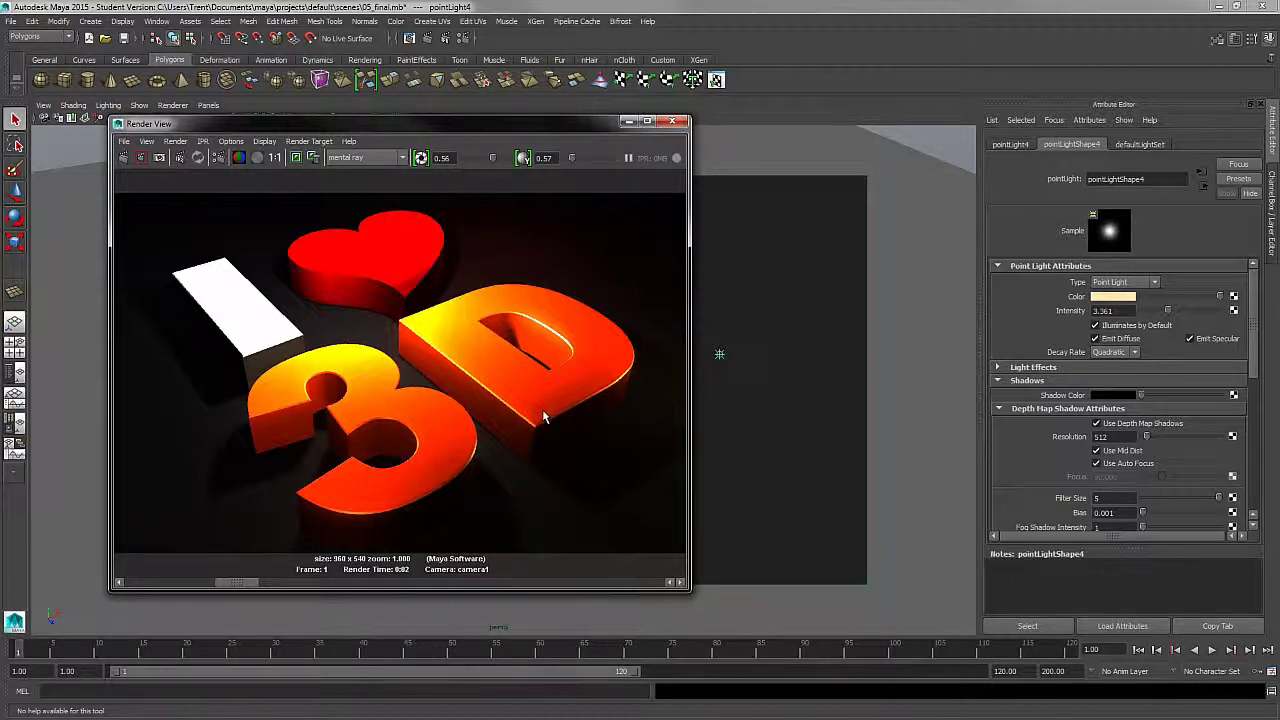
pyautogui.moveTo(256, 589); pyautogui.dragTo(210, 590)
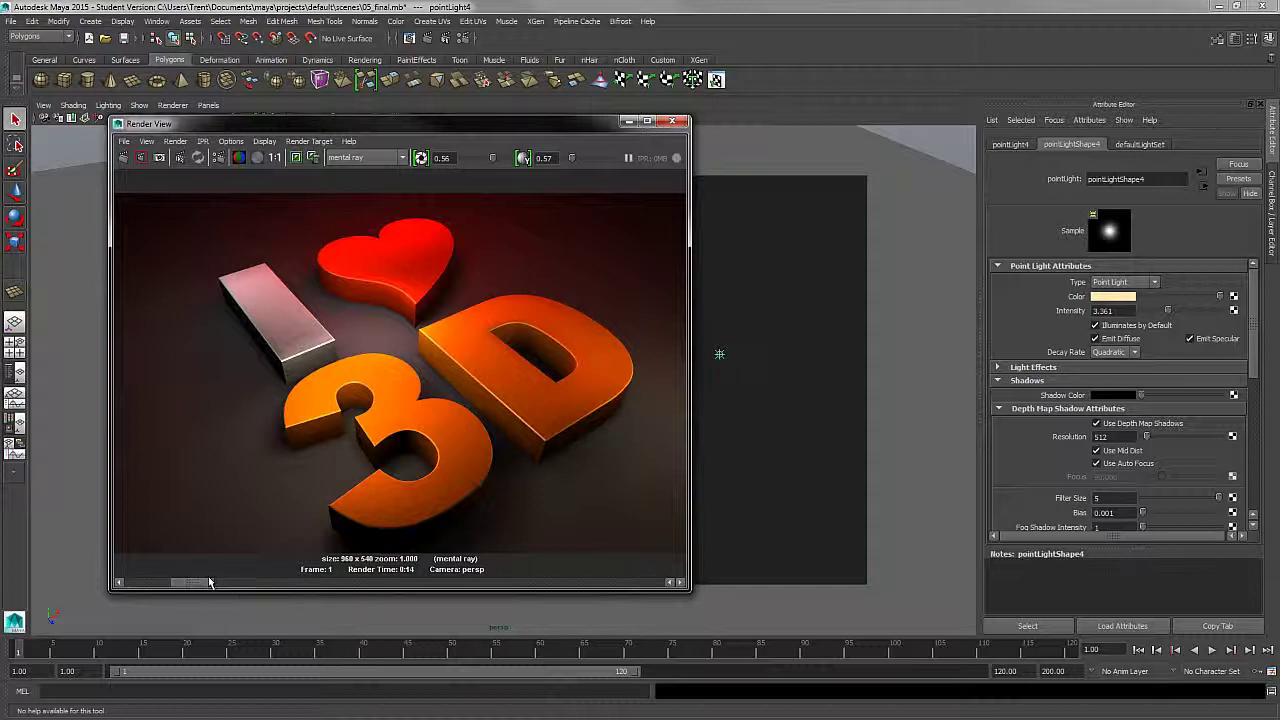
pyautogui.moveTo(210, 590); pyautogui.dragTo(164, 591)
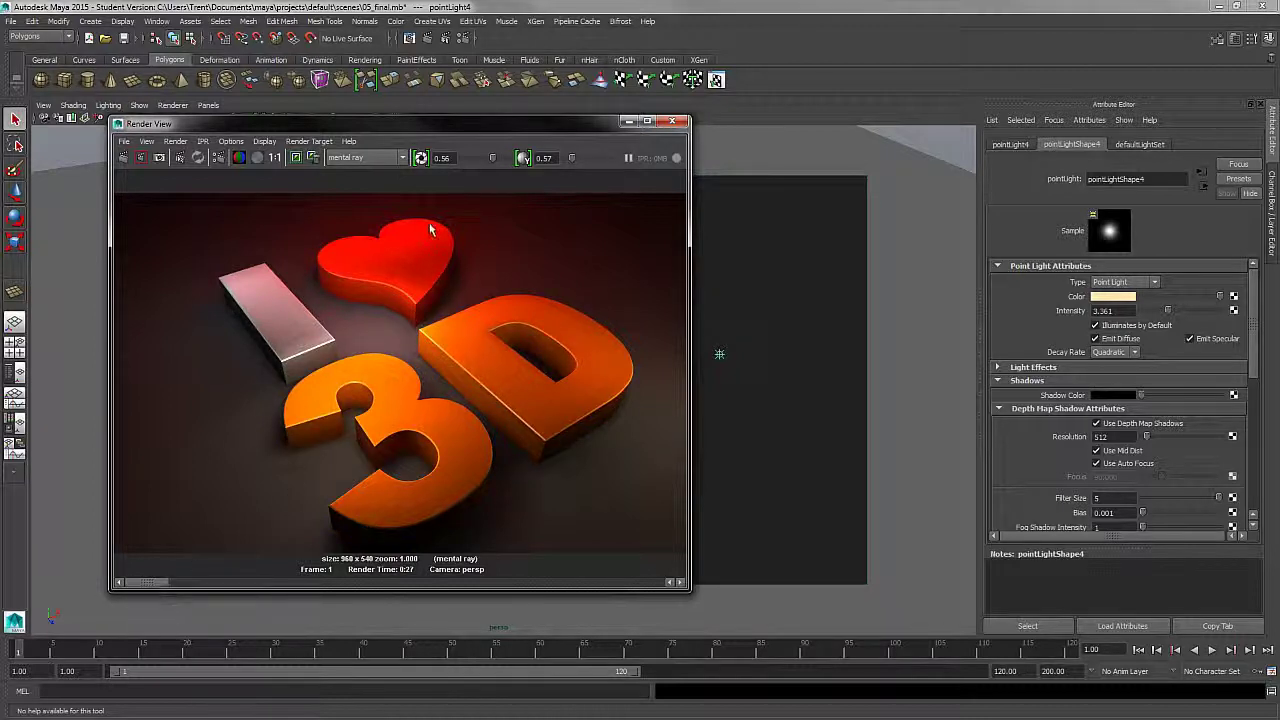
# Compare the final render at exposure 0.00 and gamma 1.00 with its adjusted look at exposure 0.56 and gamma 0.57.
pyautogui.click(421, 159)
pyautogui.click(524, 159)
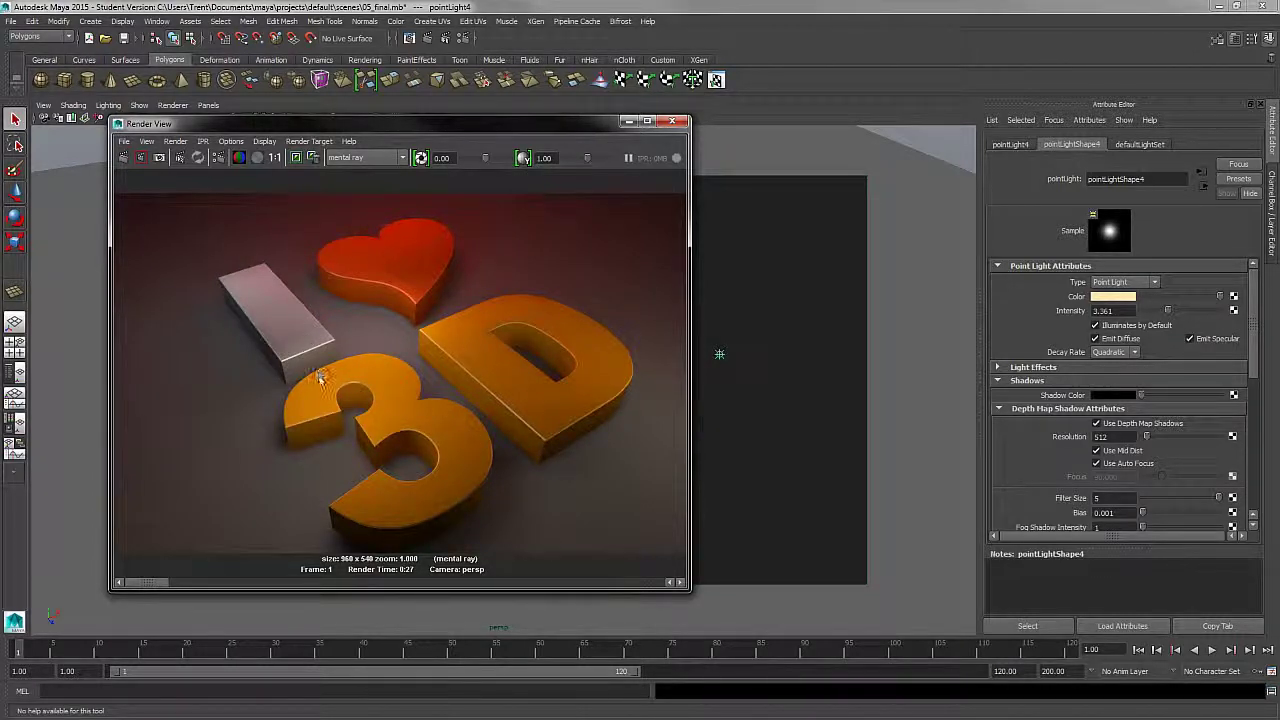
pyautogui.click(524, 159)
pyautogui.click(421, 159)
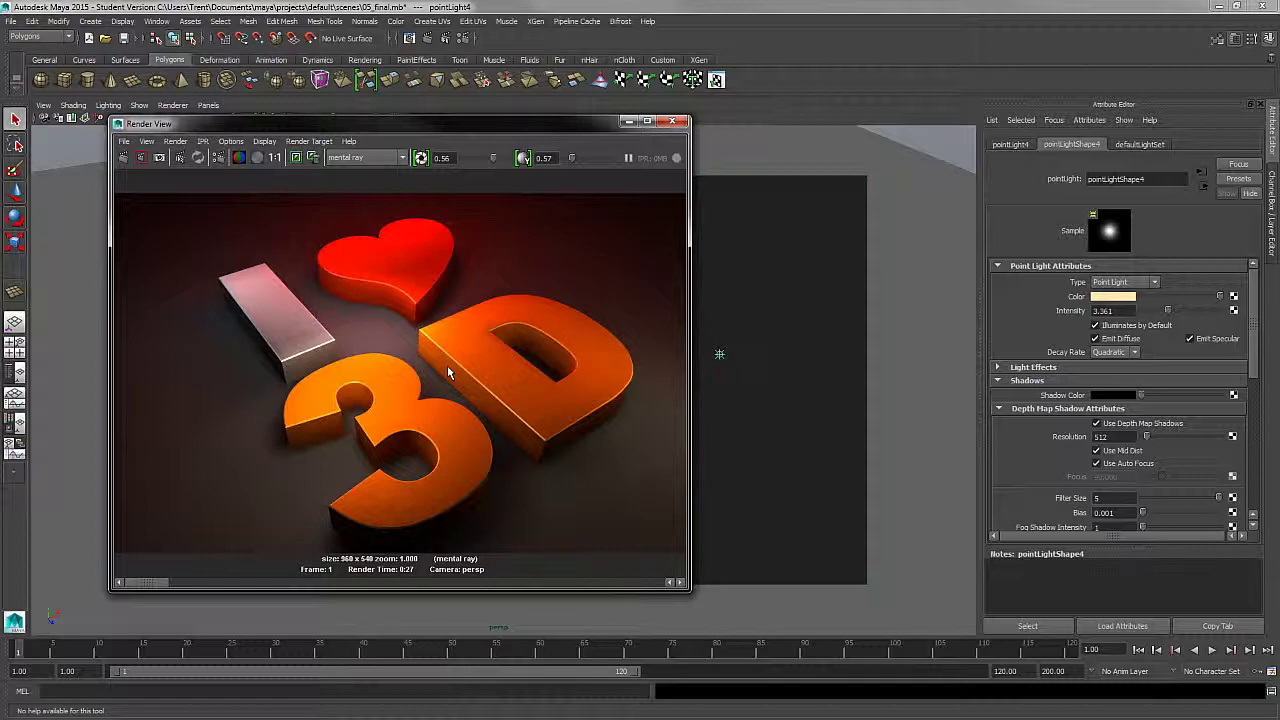
# Minimize the Render View, switch to Chrome, and view the free intro class sign-up form on the 3D Training Institute home page.
pyautogui.click(629, 121)
pyautogui.hotkey('alt', 'Tab')
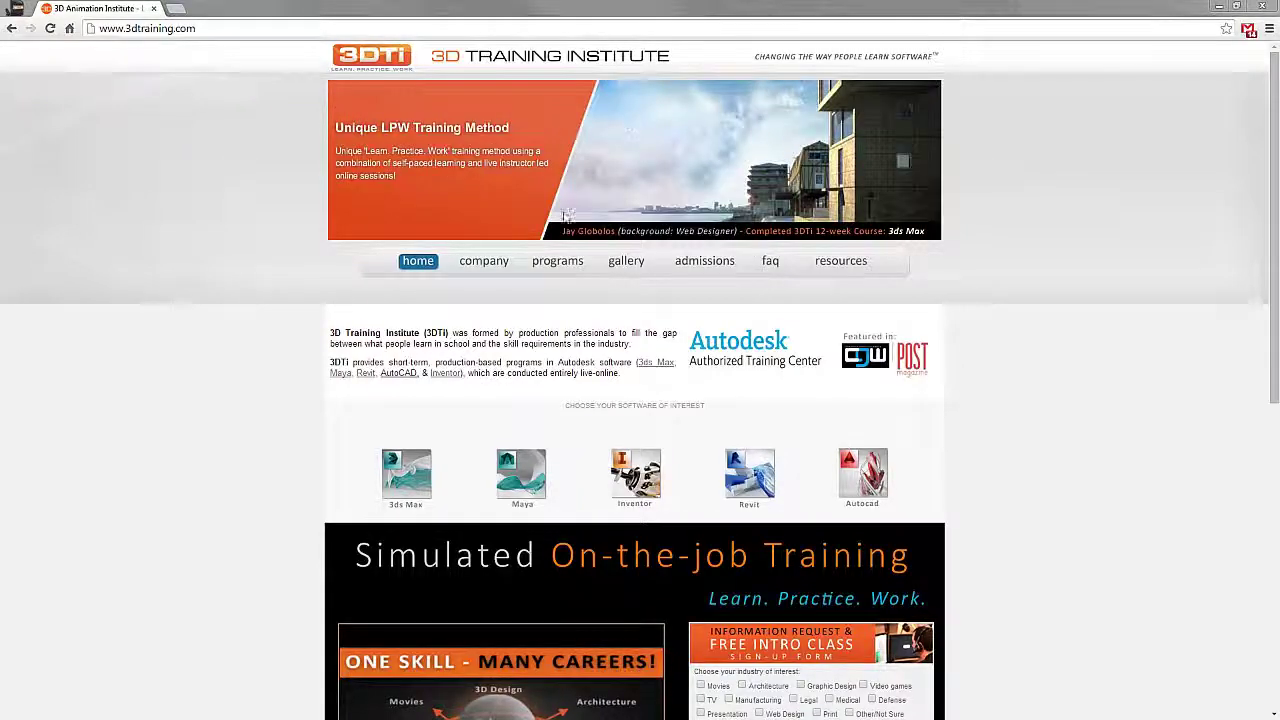
pyautogui.moveTo(1275, 370); pyautogui.dragTo(1275, 520)
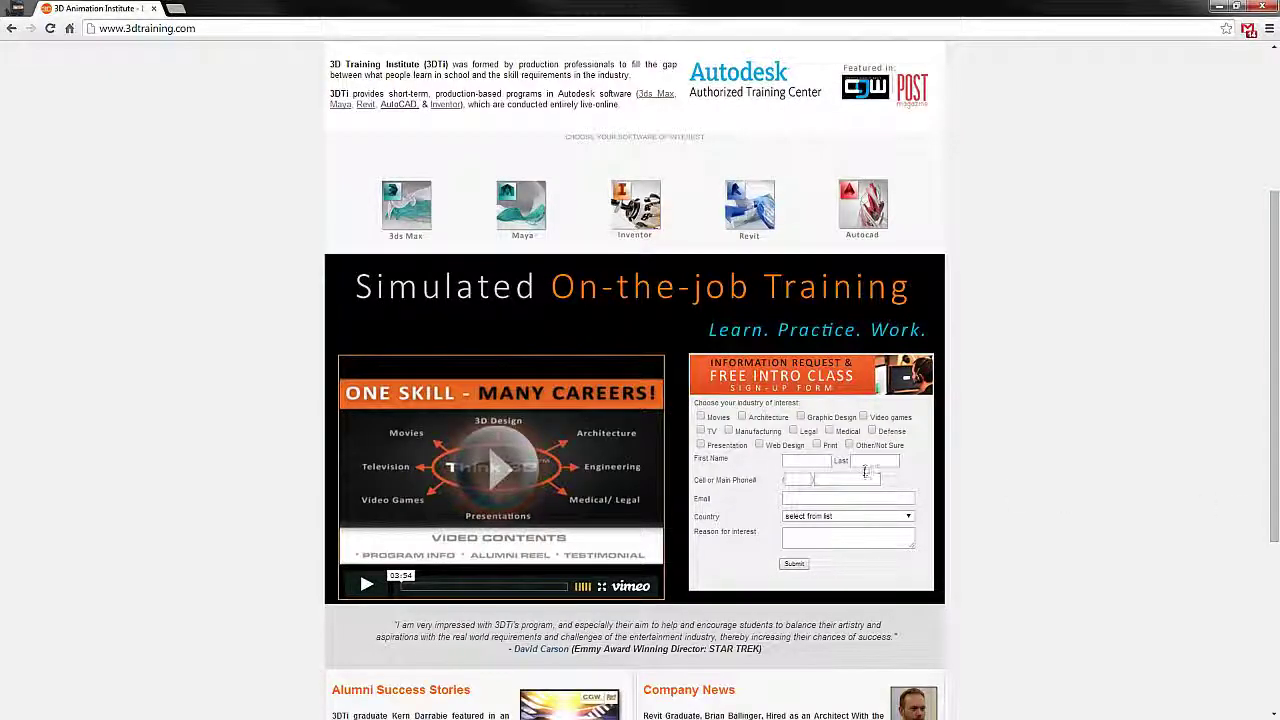